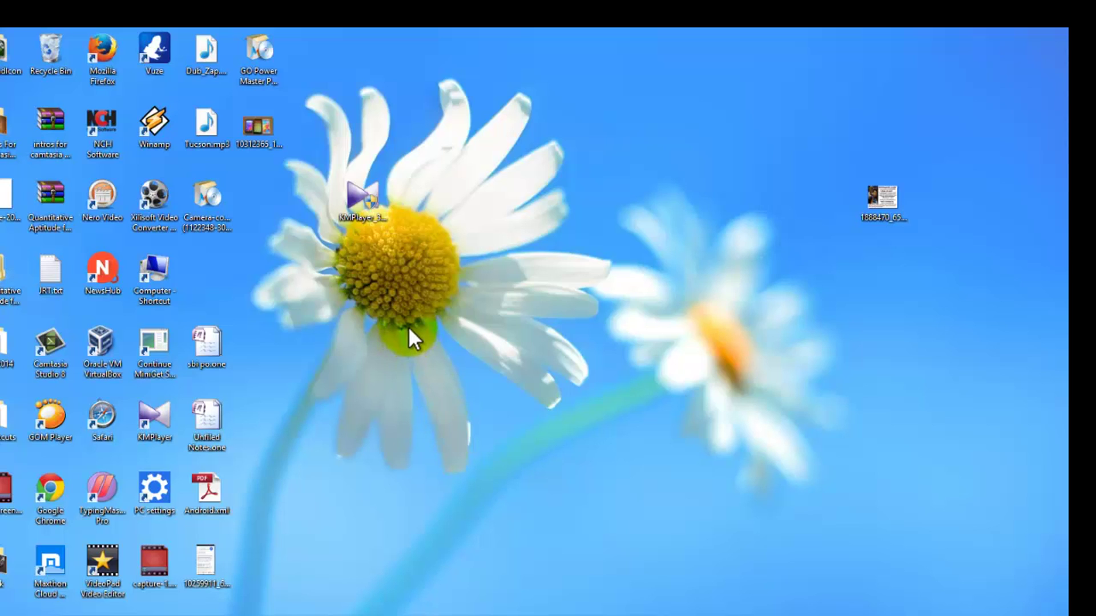
# Step: Refresh the Windows 8 desktop repeatedly from its right-click menu
pyautogui.rightClick(430, 304)
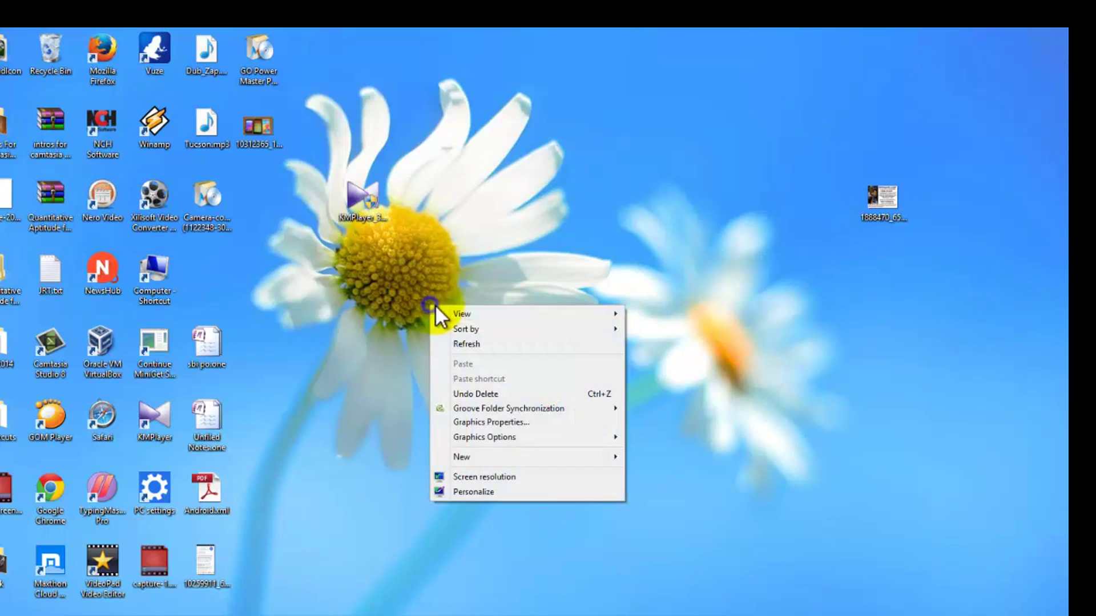
pyautogui.click(461, 345)
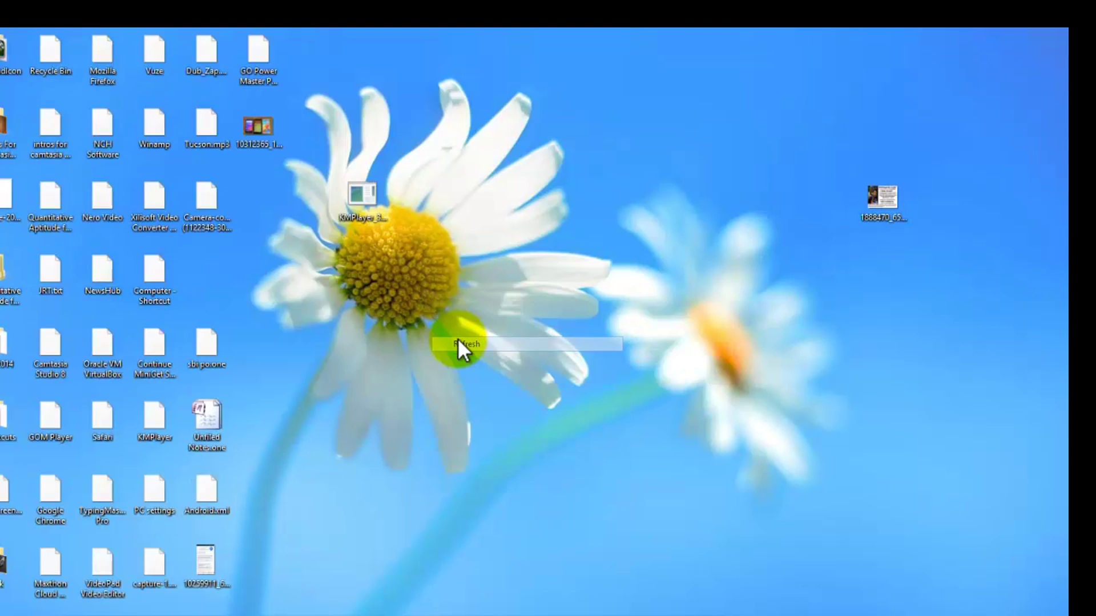
pyautogui.rightClick(457, 338)
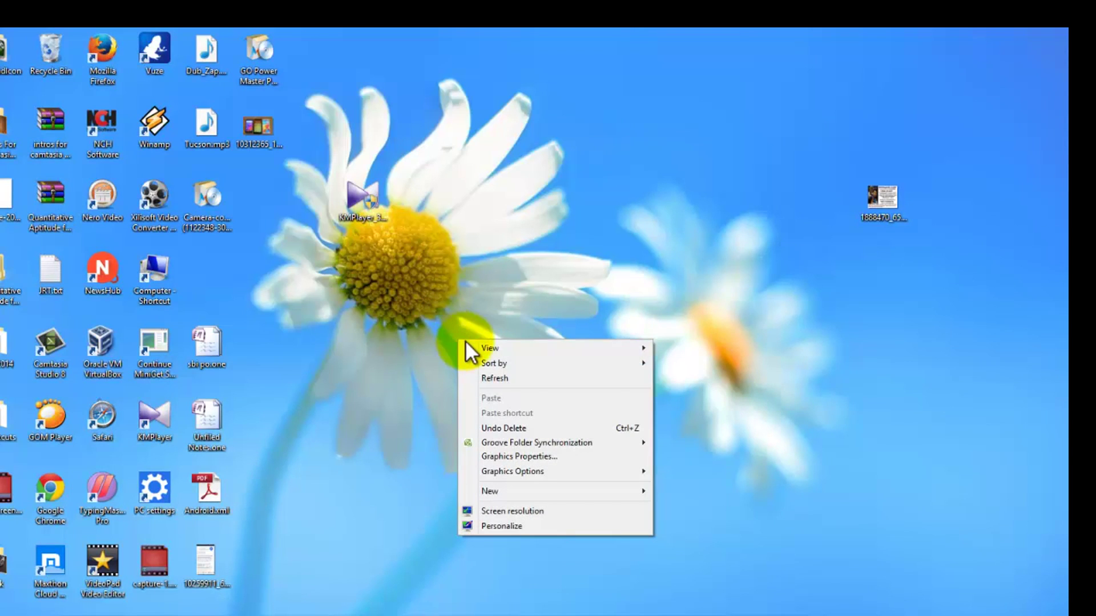
pyautogui.click(542, 378)
pyautogui.rightClick(448, 320)
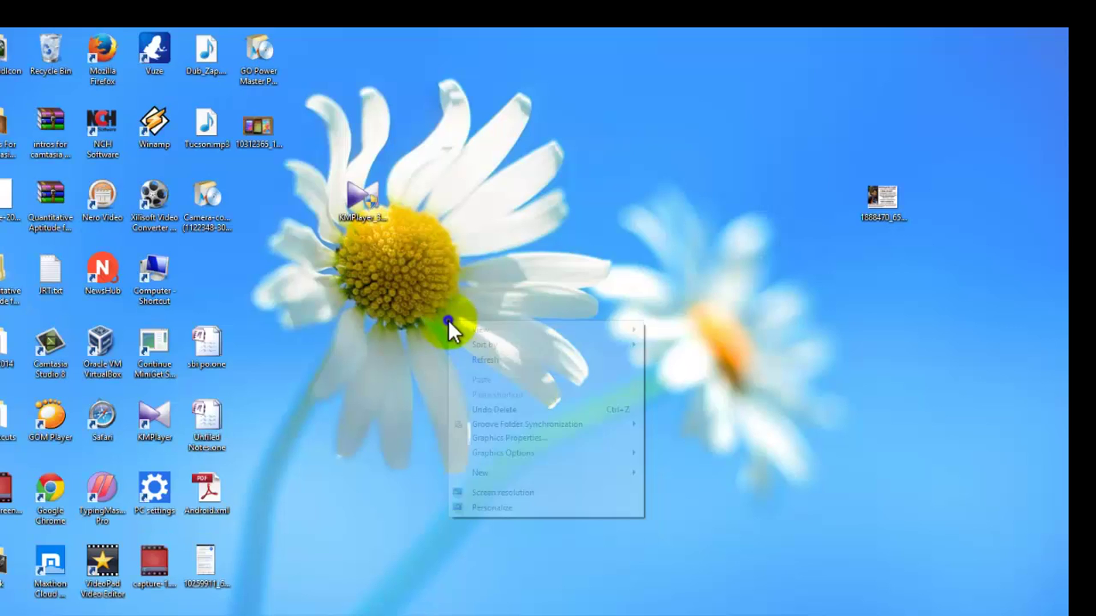
pyautogui.click(514, 364)
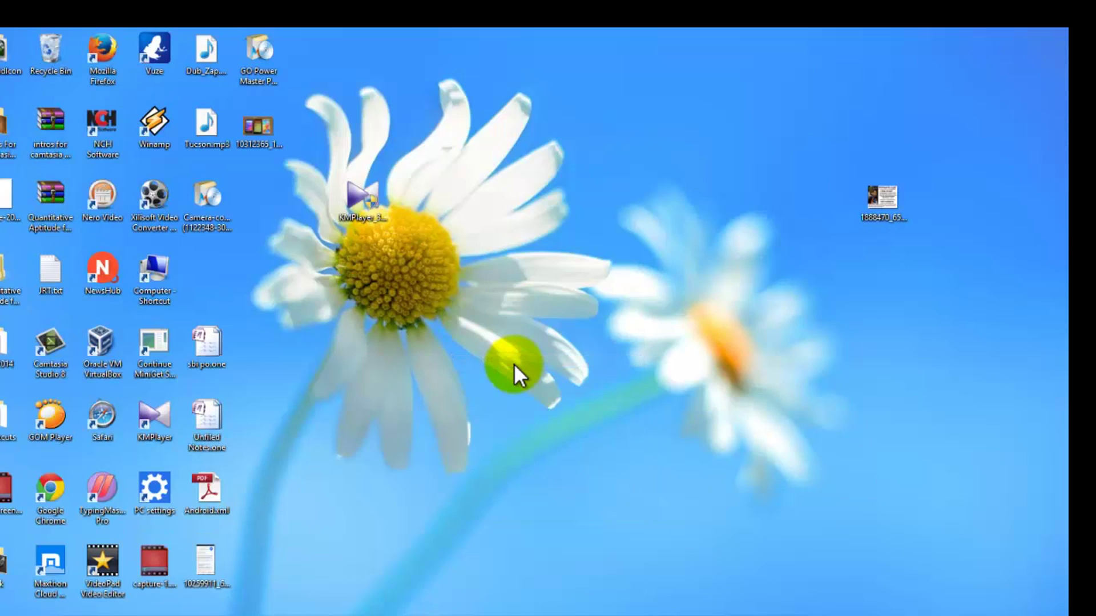
pyautogui.rightClick(442, 289)
pyautogui.click(500, 324)
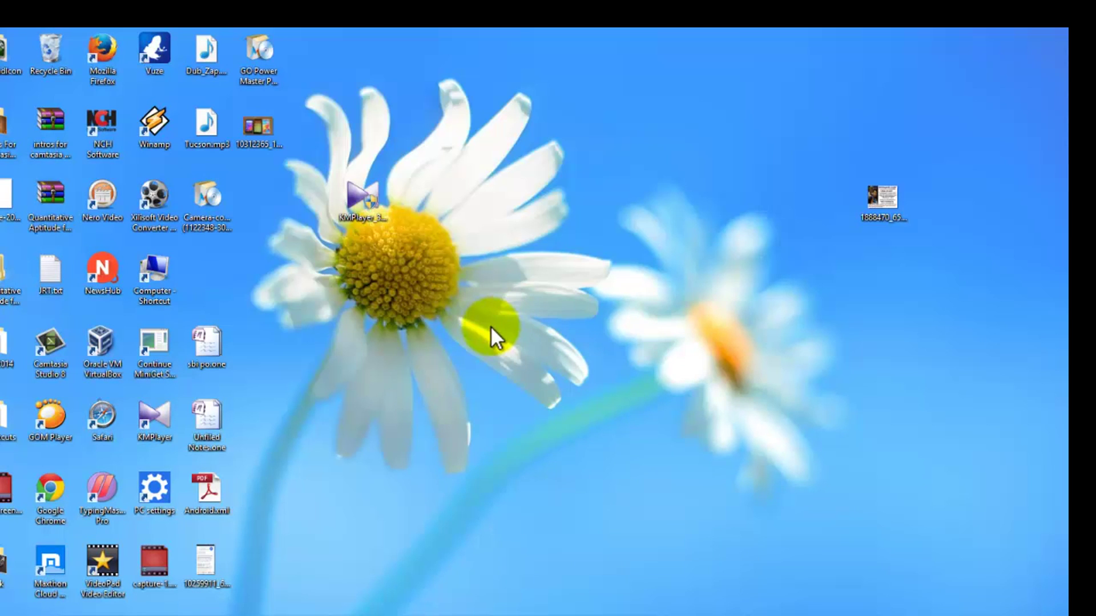
pyautogui.rightClick(518, 267)
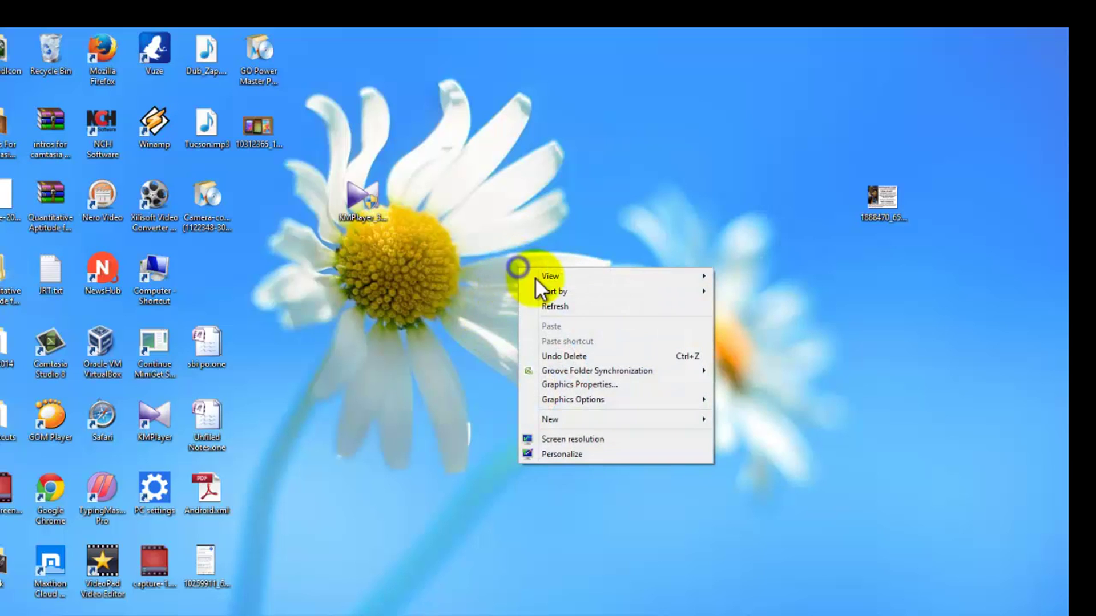
pyautogui.click(559, 305)
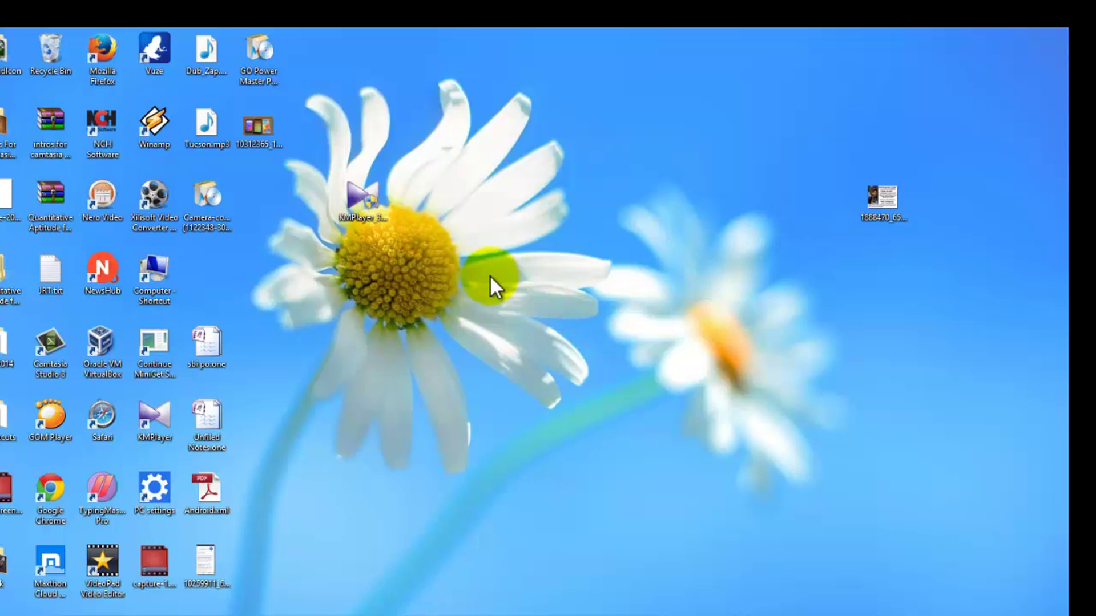
pyautogui.rightClick(500, 299)
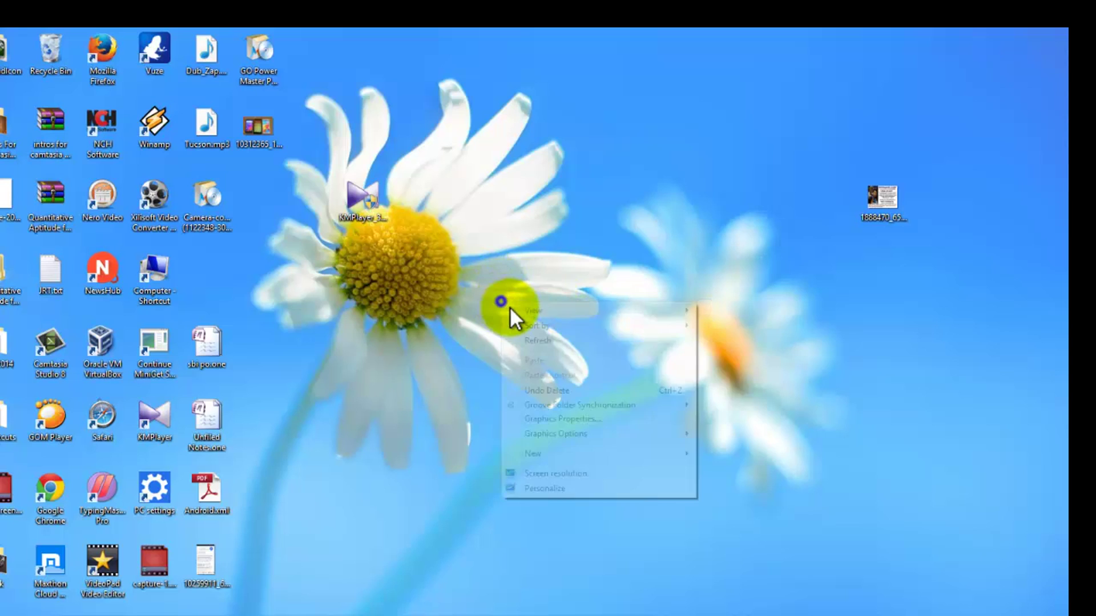
pyautogui.click(537, 339)
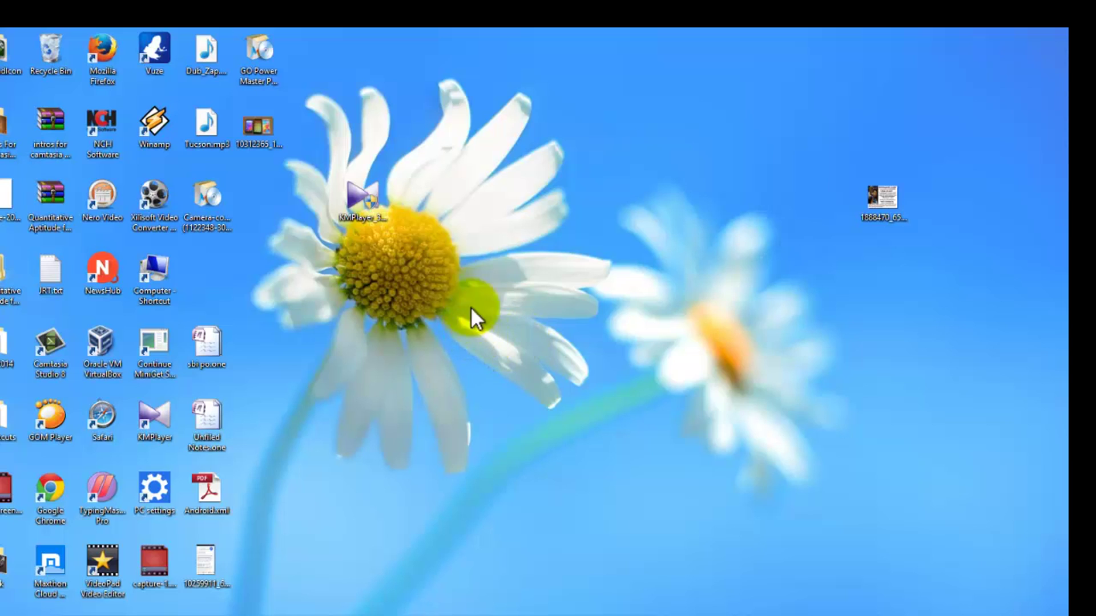
pyautogui.rightClick(518, 269)
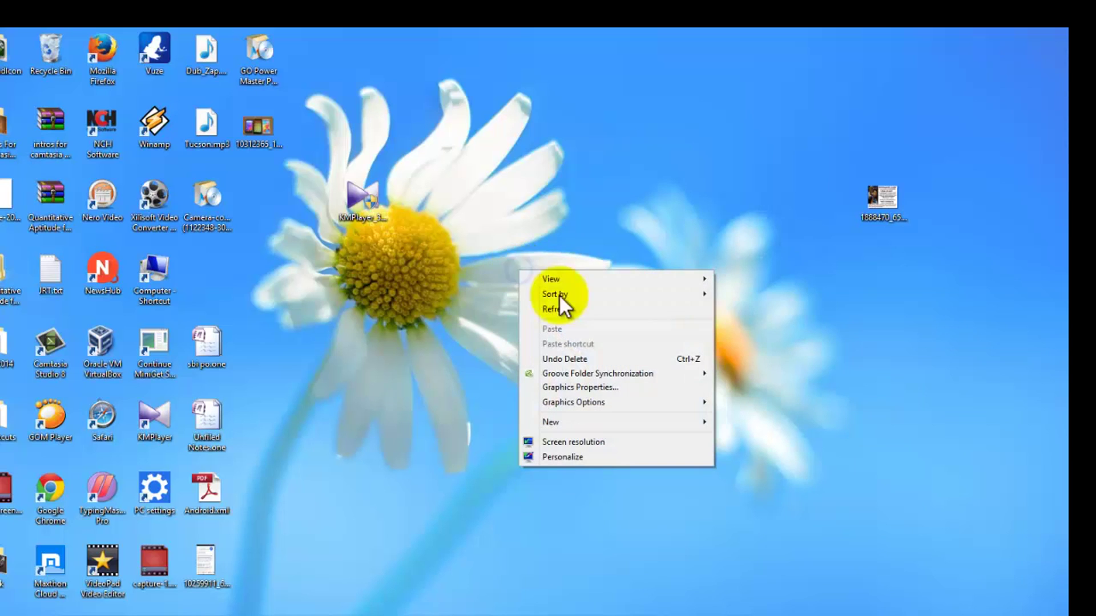
pyautogui.click(604, 312)
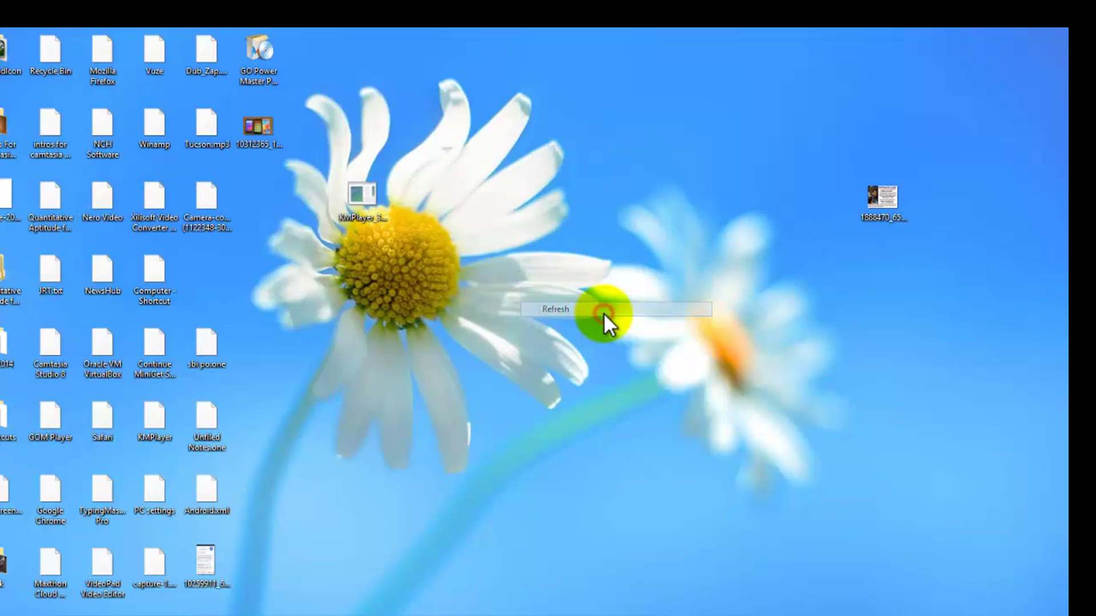
pyautogui.rightClick(466, 248)
pyautogui.click(484, 285)
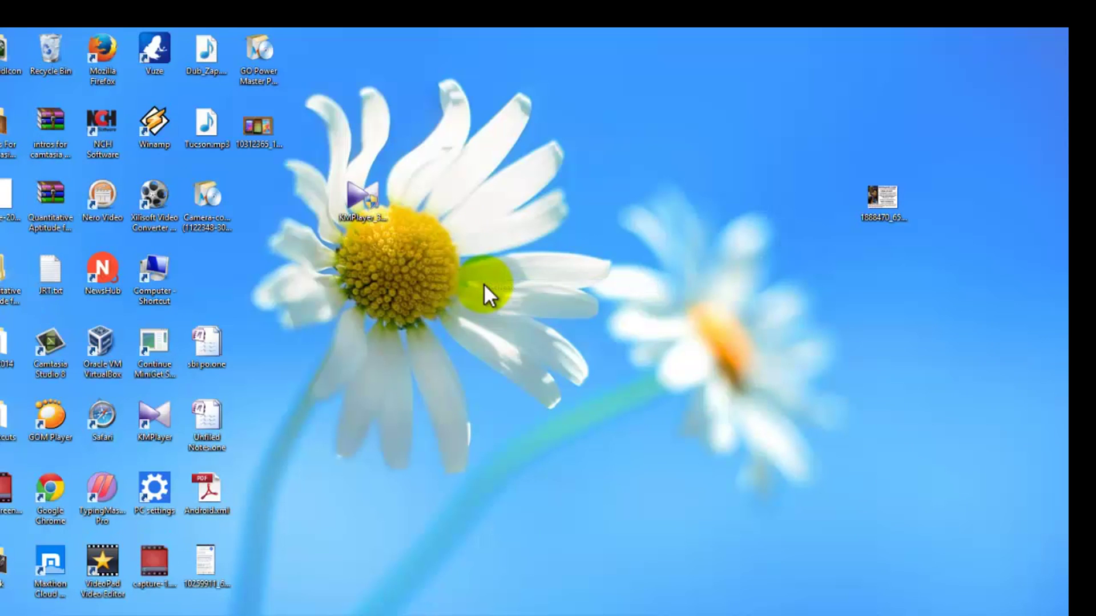
pyautogui.rightClick(515, 345)
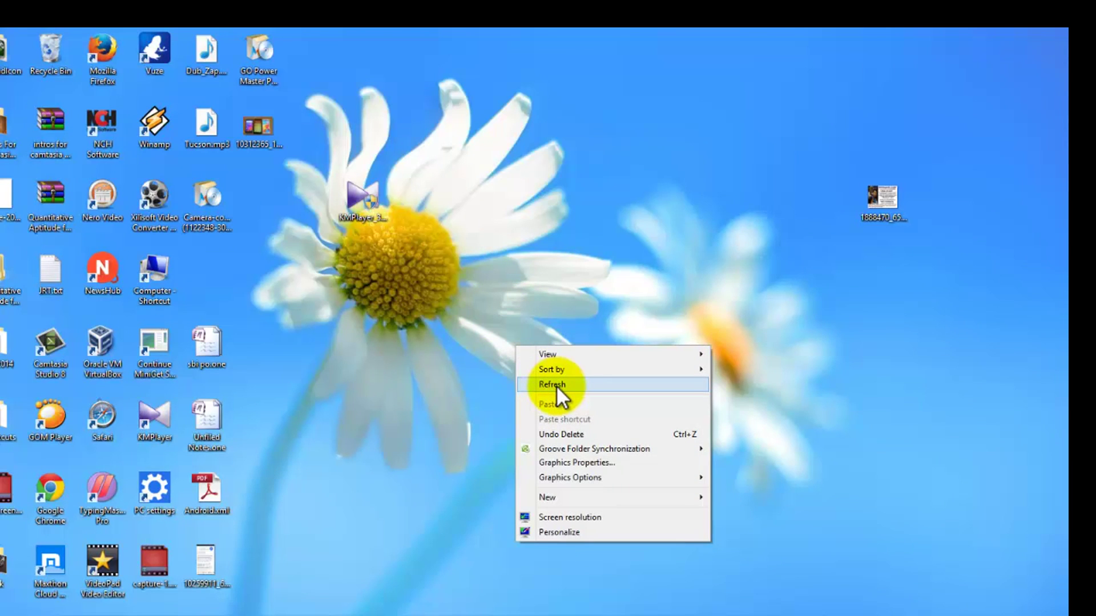
pyautogui.click(556, 386)
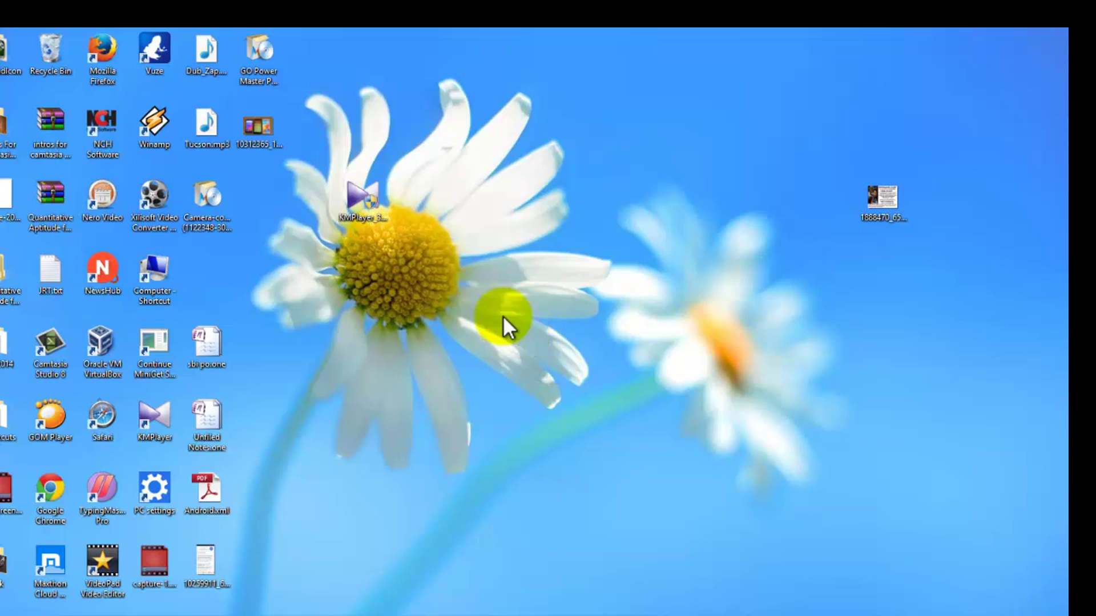
pyautogui.rightClick(479, 302)
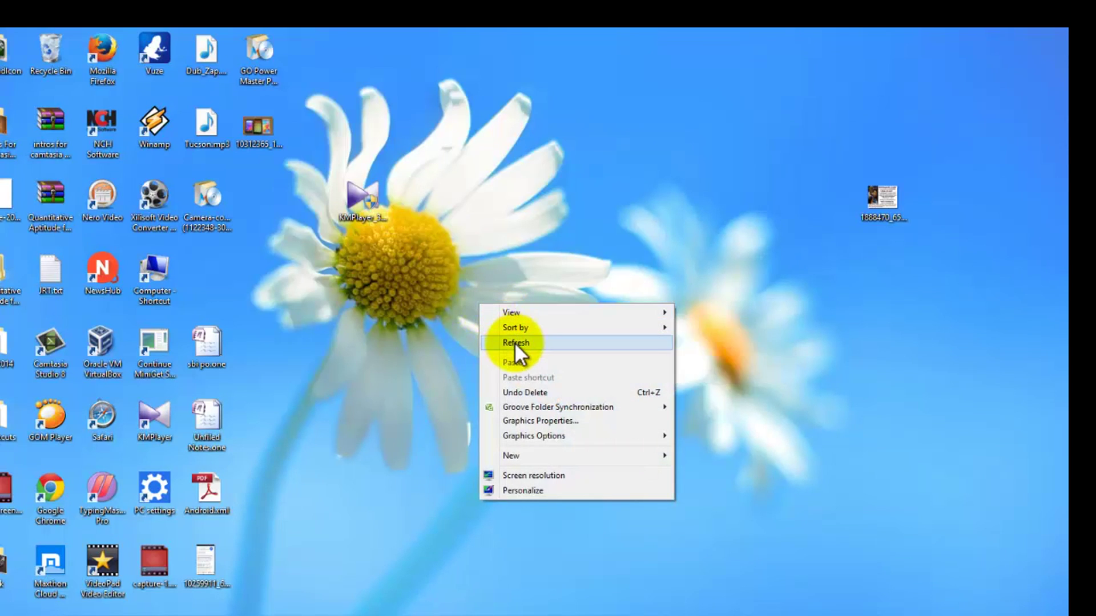
pyautogui.click(514, 342)
pyautogui.rightClick(490, 299)
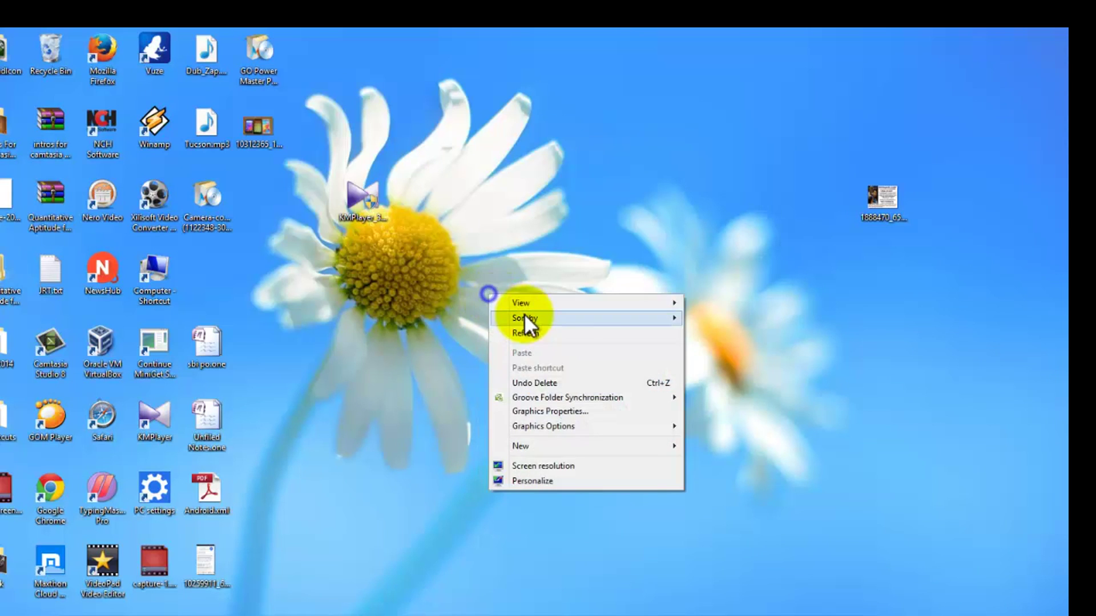
pyautogui.click(534, 330)
pyautogui.rightClick(485, 294)
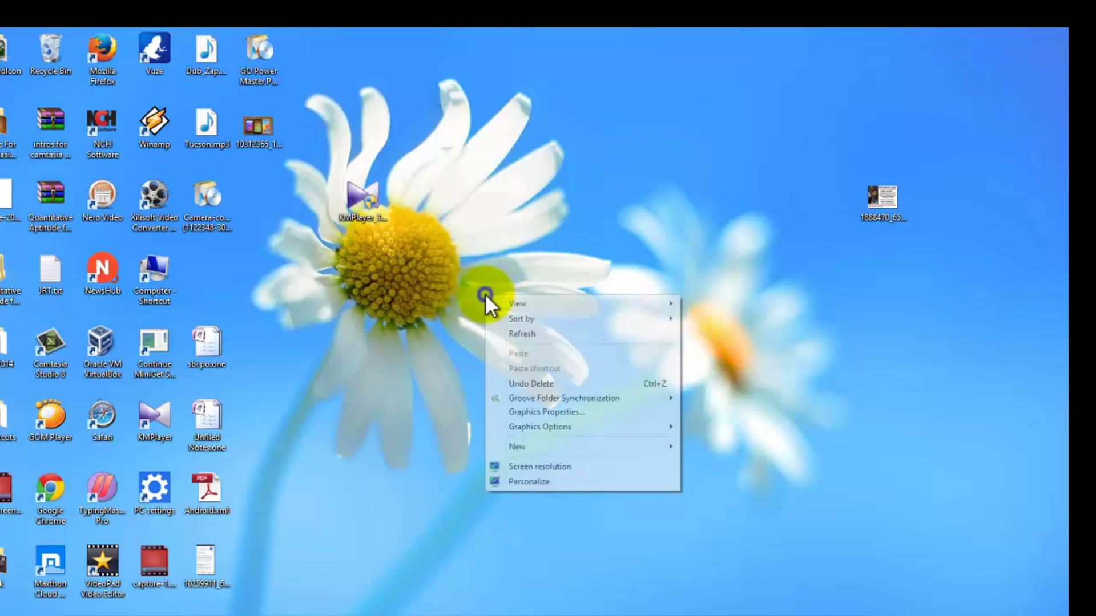
pyautogui.click(522, 337)
pyautogui.rightClick(508, 334)
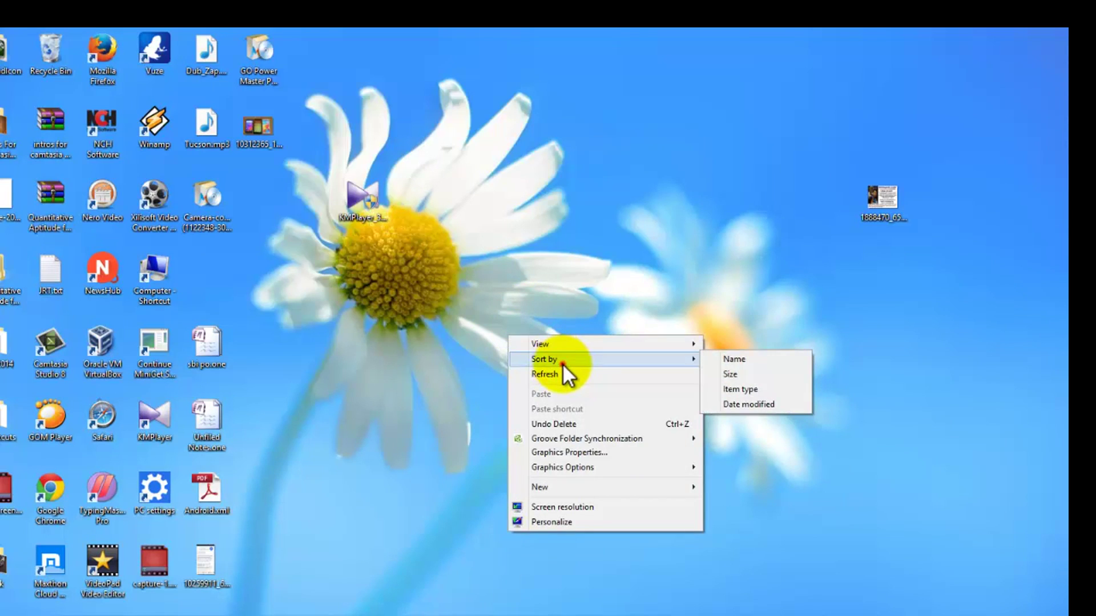
pyautogui.click(564, 375)
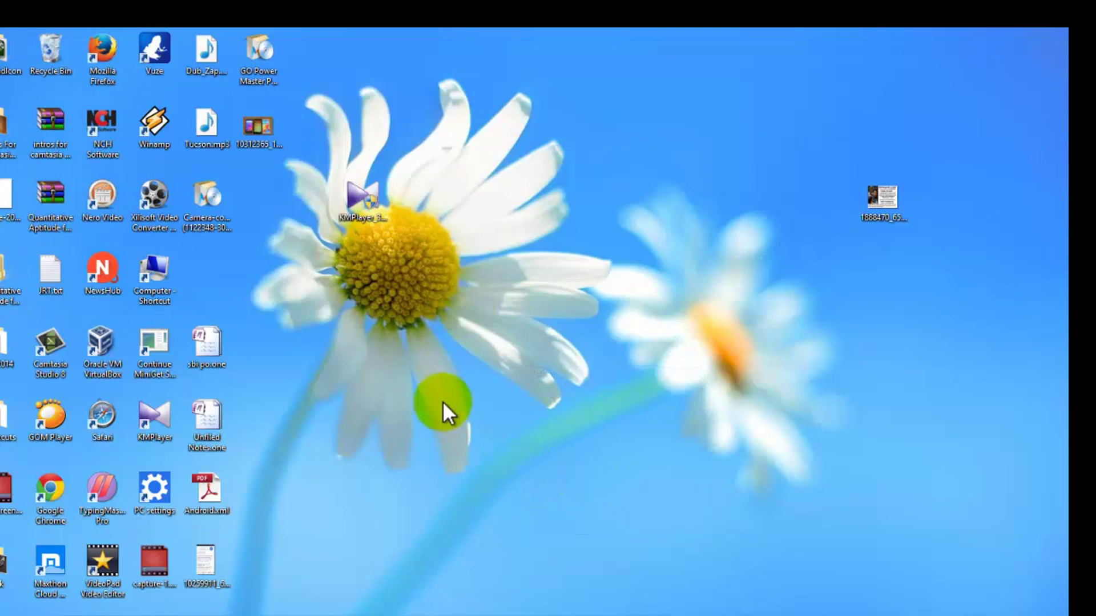
pyautogui.rightClick(483, 325)
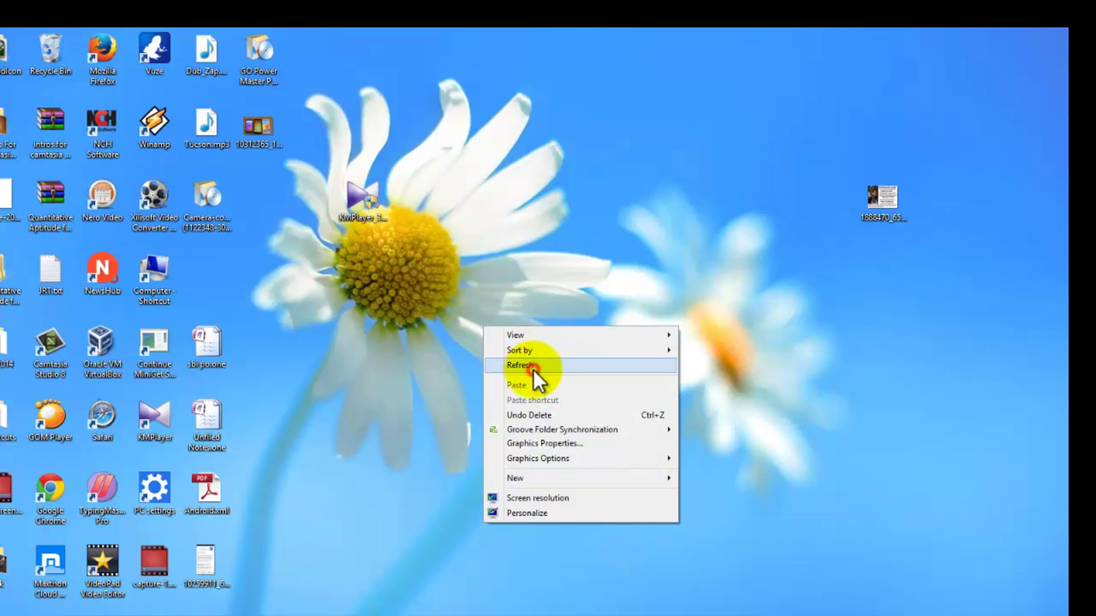
pyautogui.click(533, 367)
pyautogui.rightClick(476, 356)
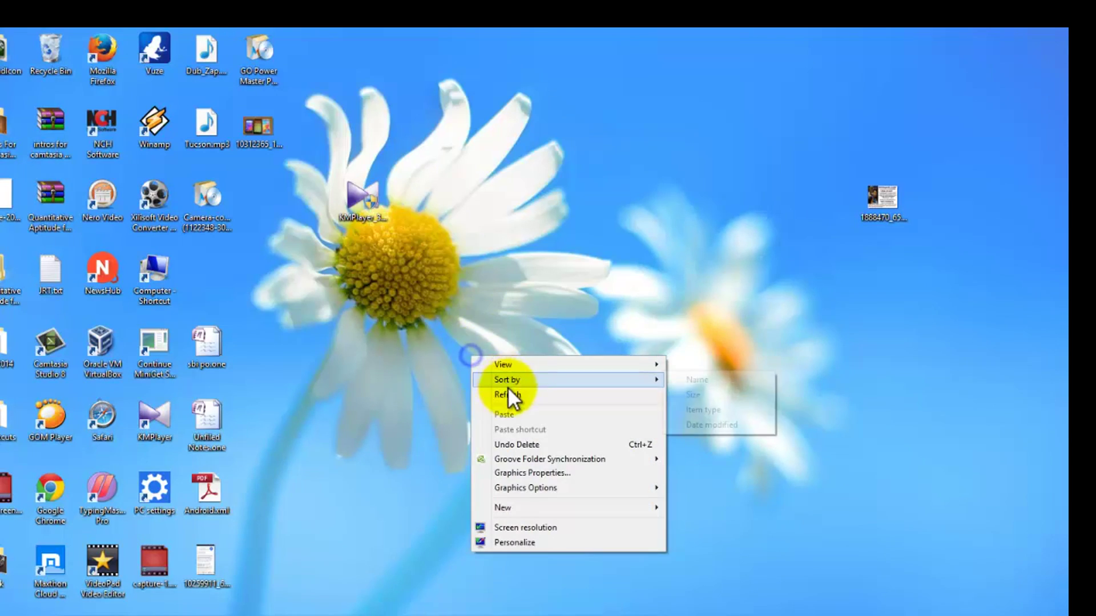
pyautogui.click(509, 400)
pyautogui.rightClick(475, 340)
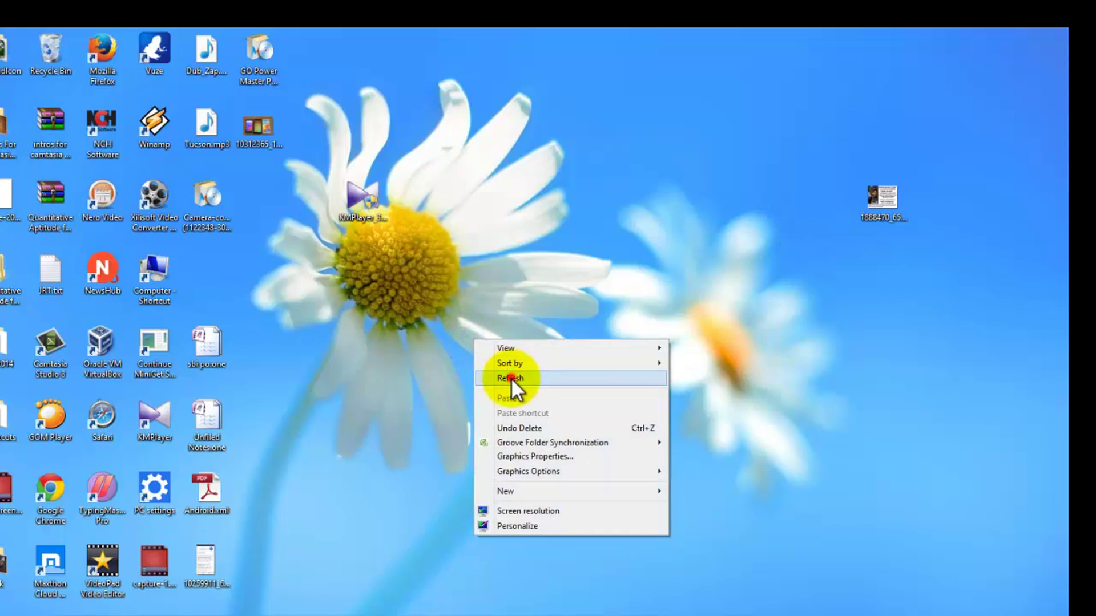
pyautogui.click(512, 377)
pyautogui.rightClick(476, 350)
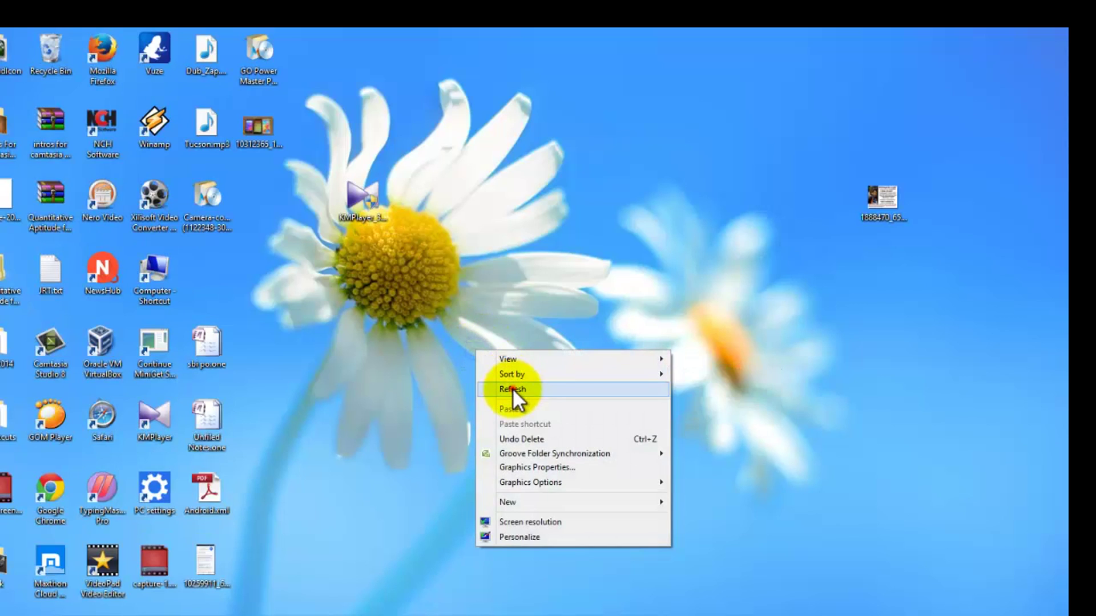
pyautogui.click(513, 390)
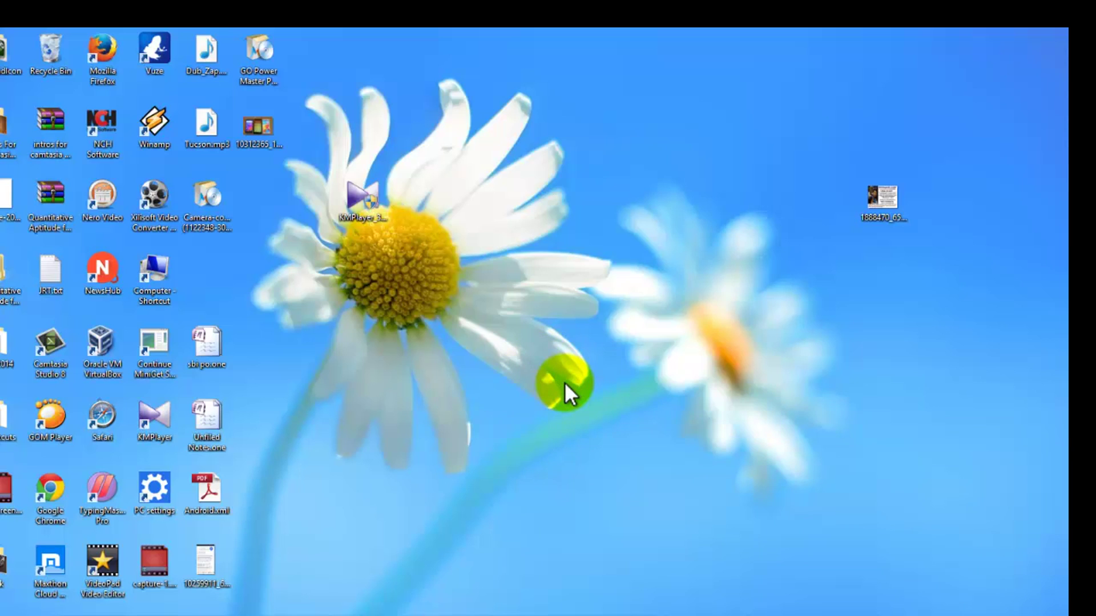
pyautogui.rightClick(523, 307)
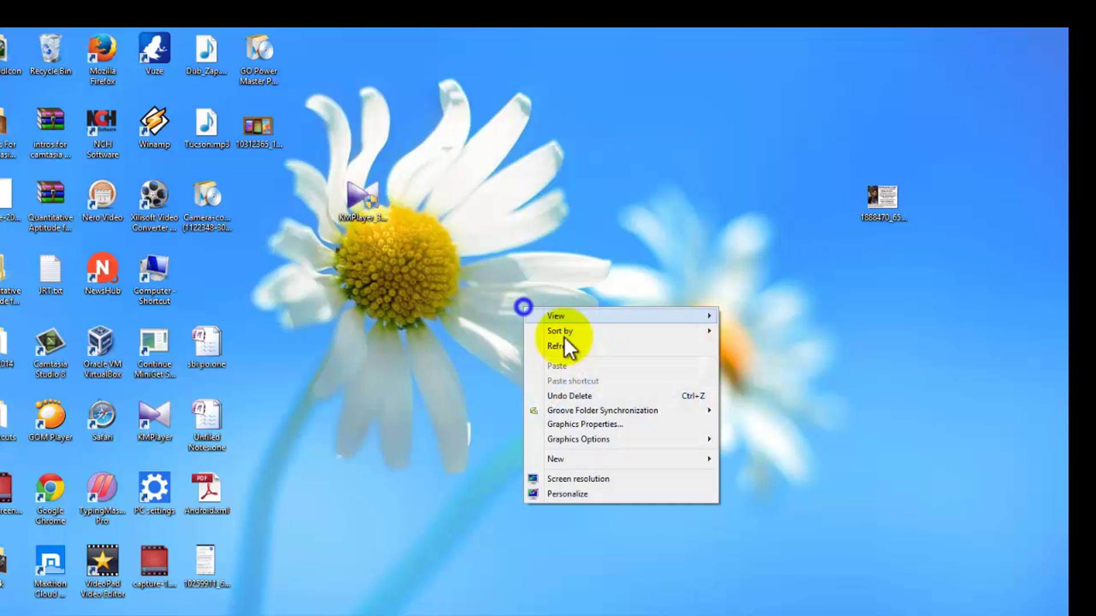
pyautogui.click(587, 350)
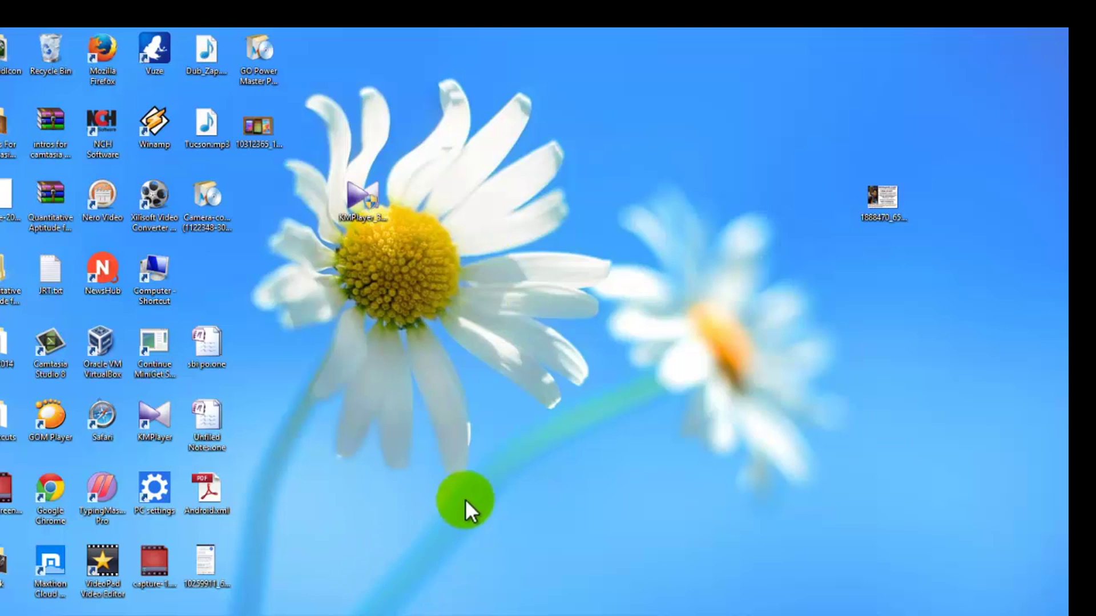
pyautogui.rightClick(441, 366)
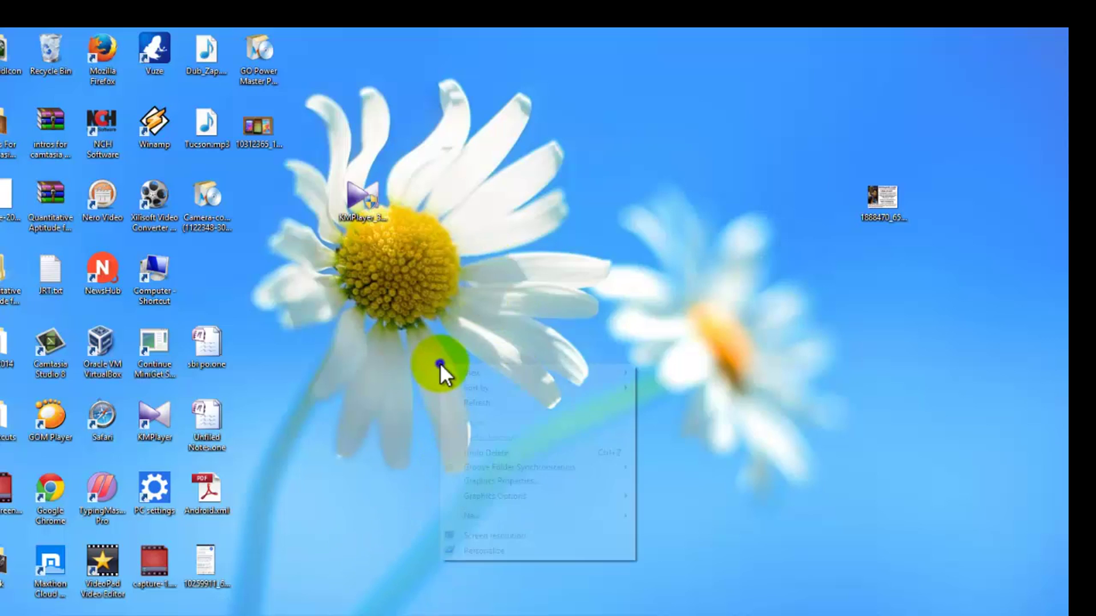
pyautogui.click(511, 401)
pyautogui.rightClick(441, 319)
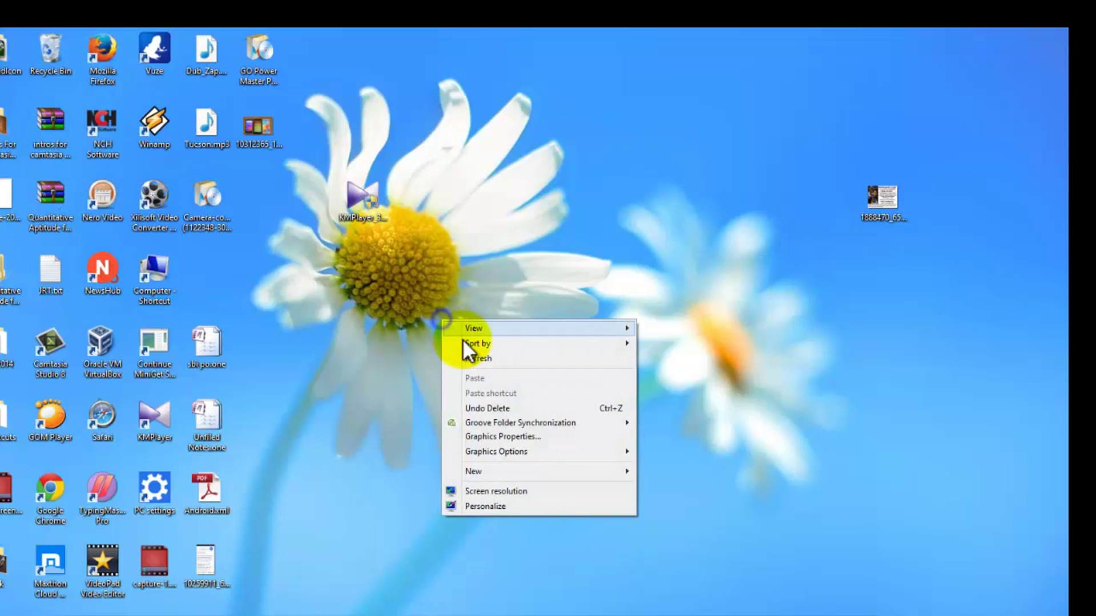
pyautogui.click(472, 360)
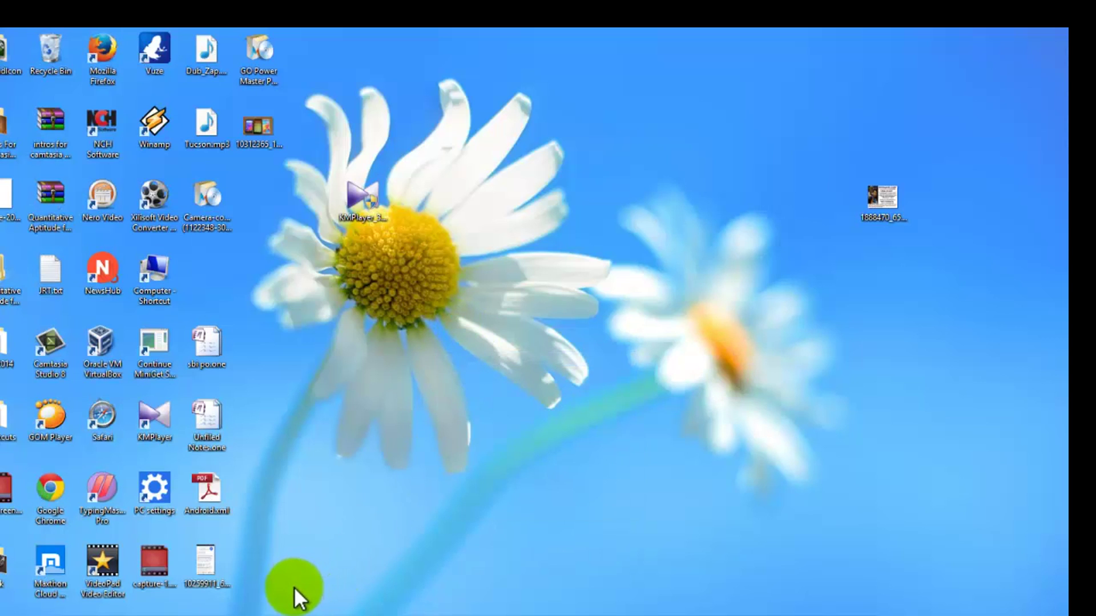
# Step: Refresh the desktop twice more, then launch Google Chrome from its shortcut
pyautogui.moveTo(173, 615)
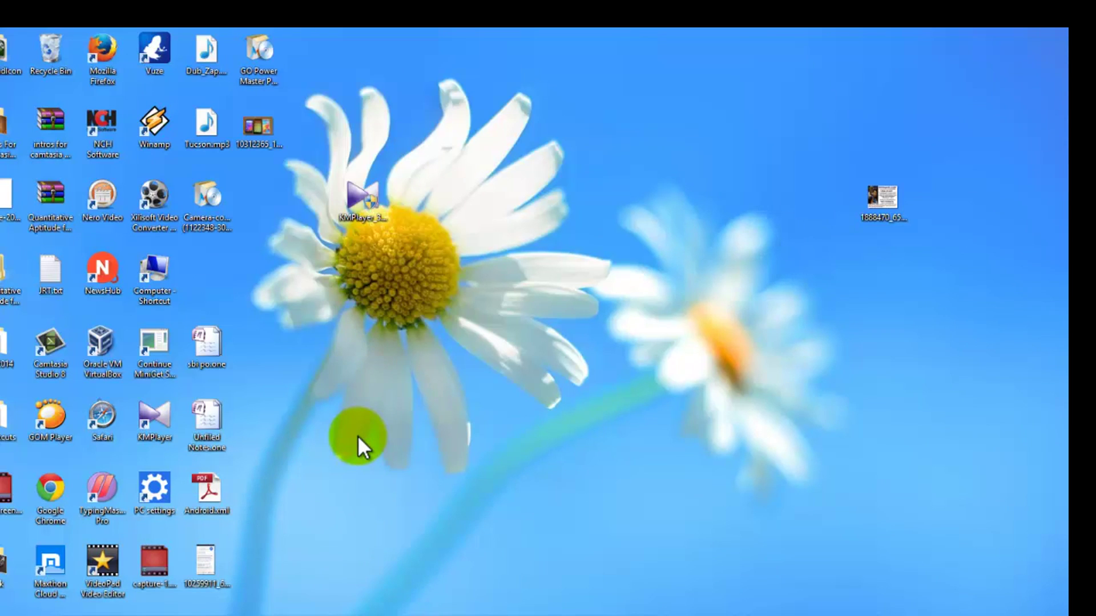
pyautogui.rightClick(466, 358)
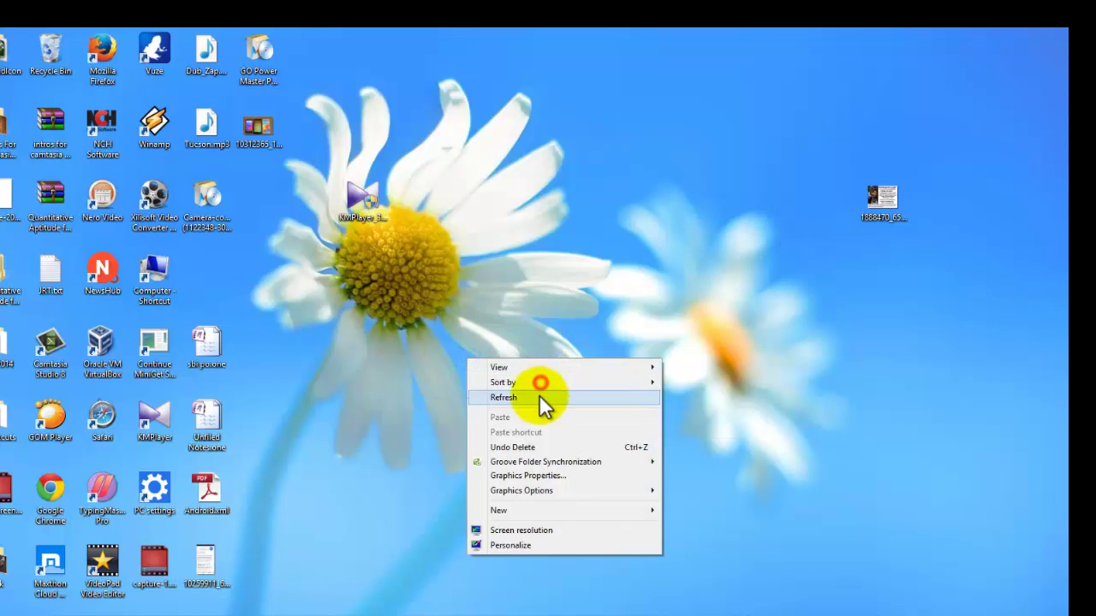
pyautogui.click(538, 395)
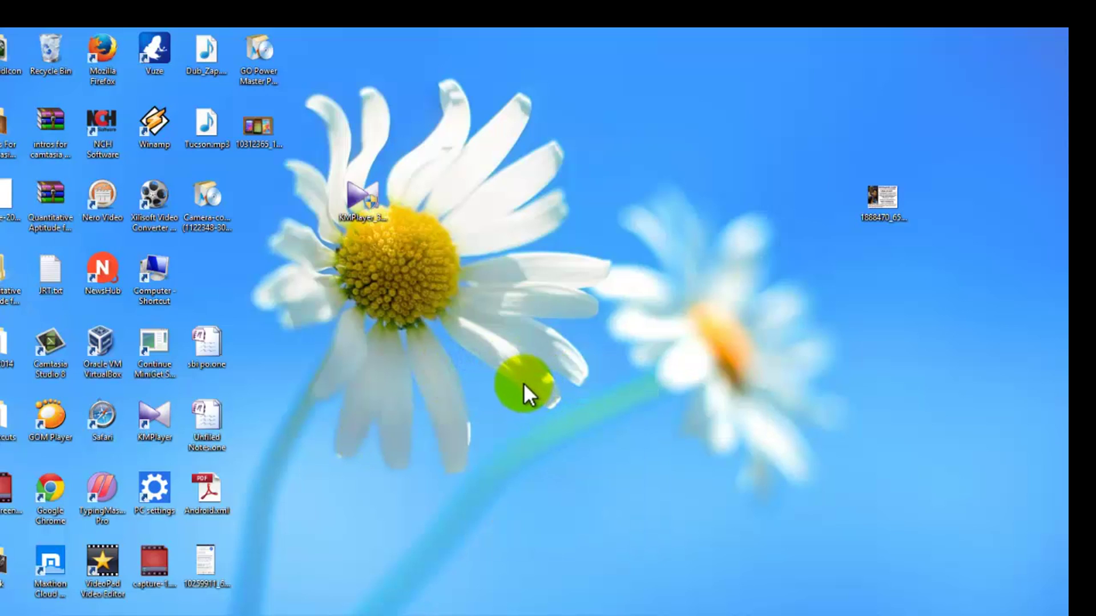
pyautogui.rightClick(437, 296)
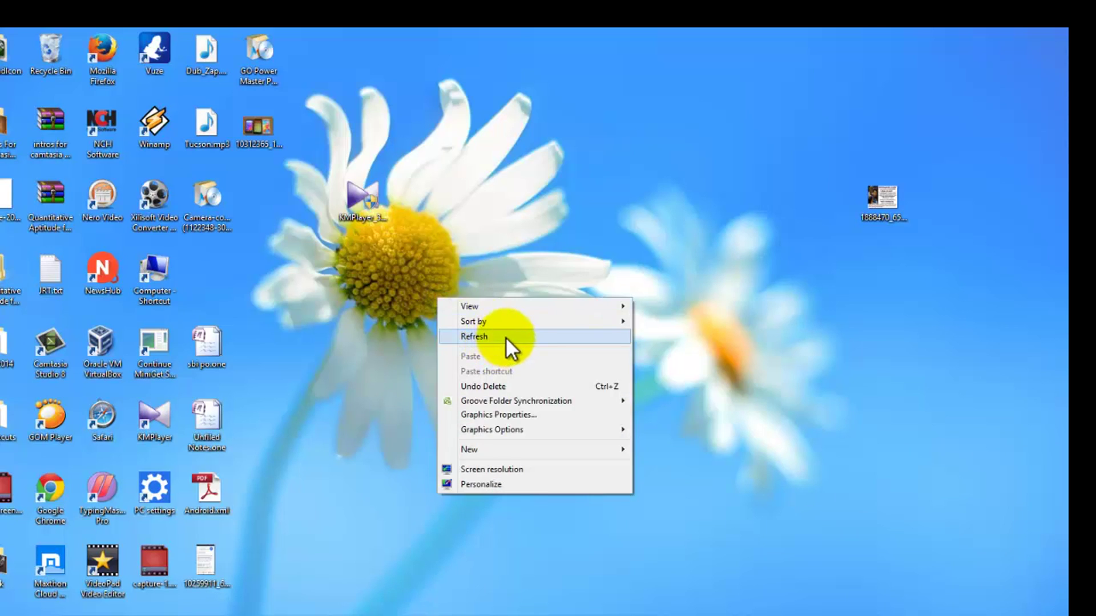
pyautogui.click(507, 335)
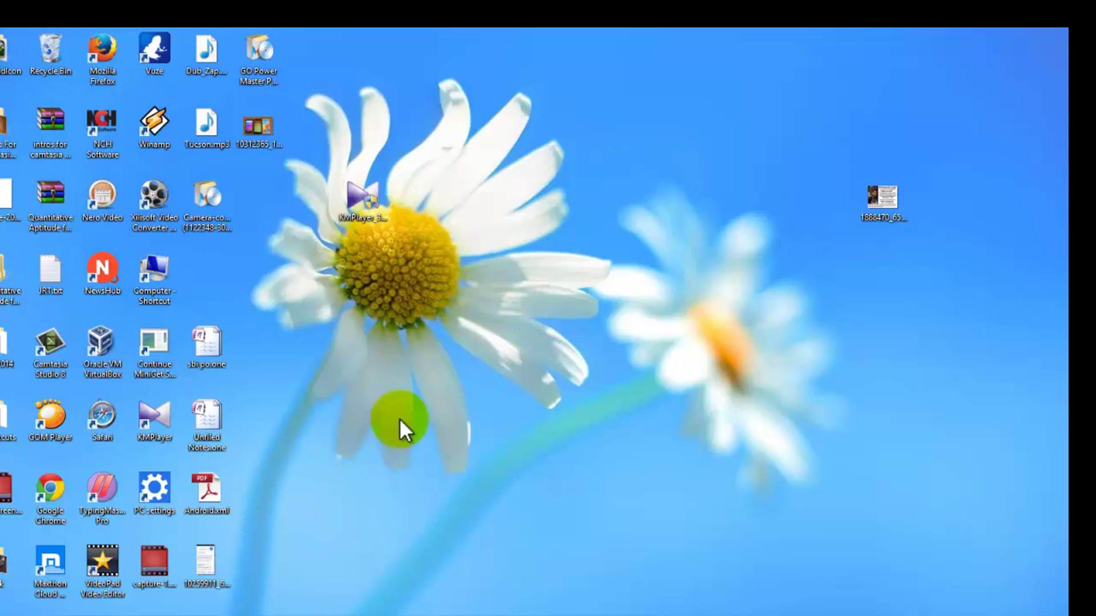
pyautogui.doubleClick(266, 607)
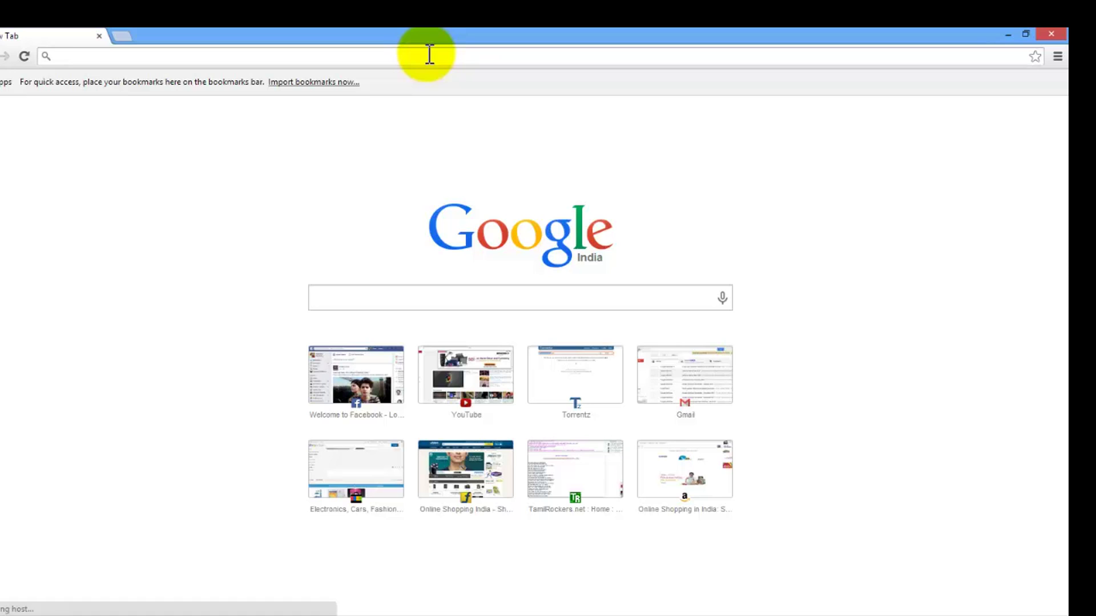
# Step: Enter 192.168.1.1 in Chrome's address bar to reach the router login
pyautogui.write('192')
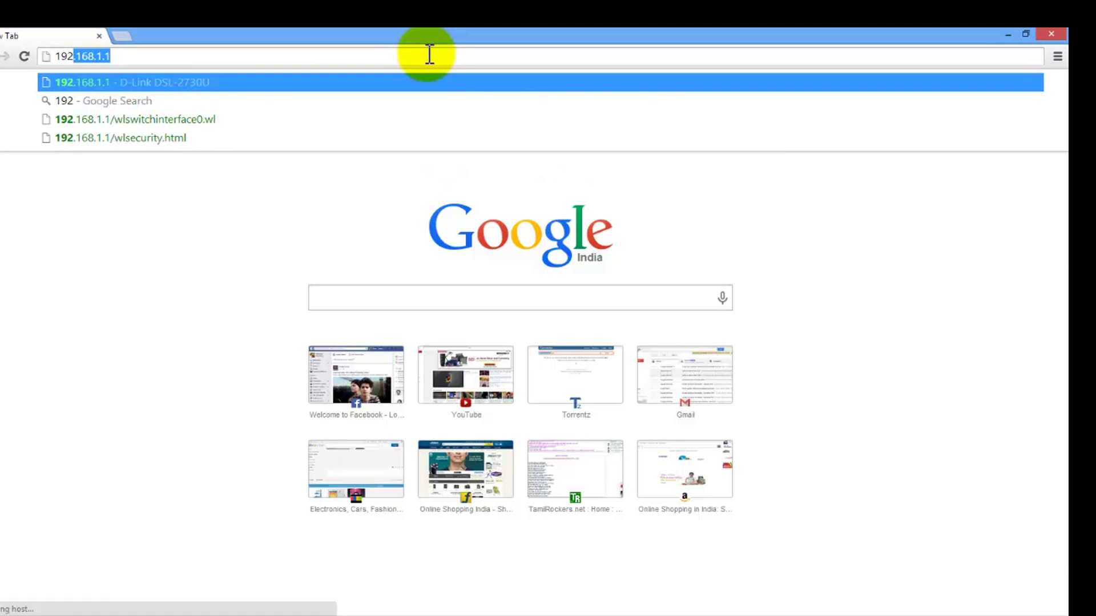
pyautogui.write('.')
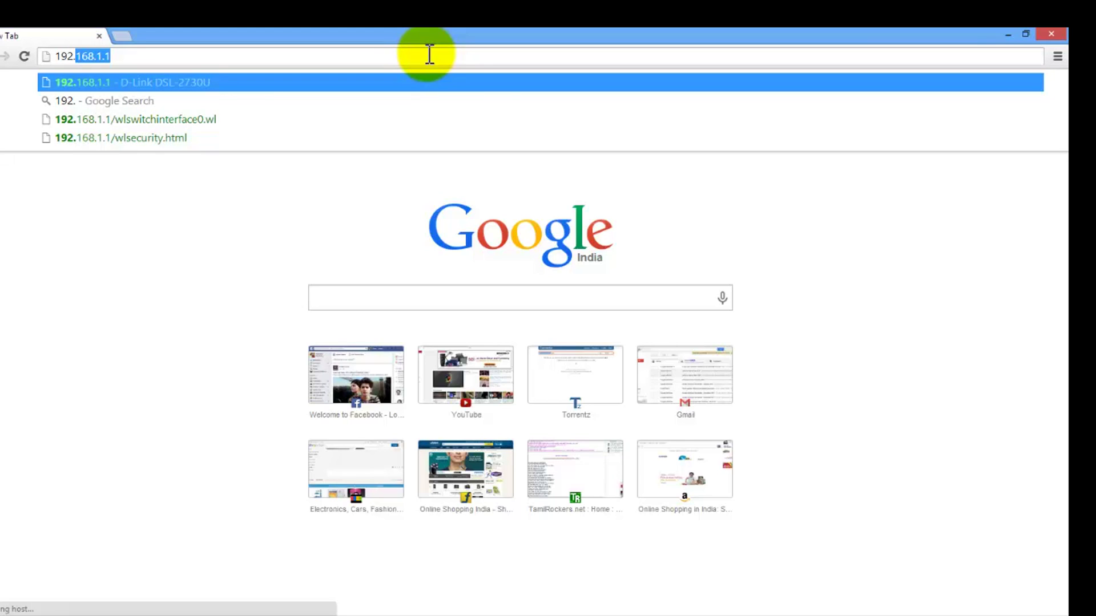
pyautogui.press('Return')
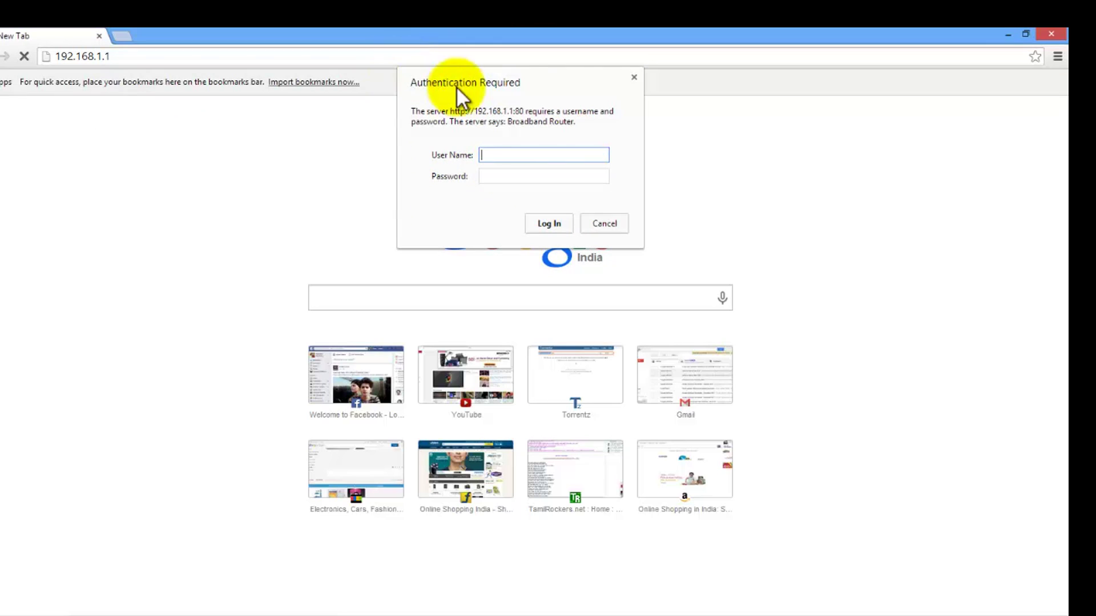
# Step: Log in to the router with user name admin and the administrator password
pyautogui.click(521, 159)
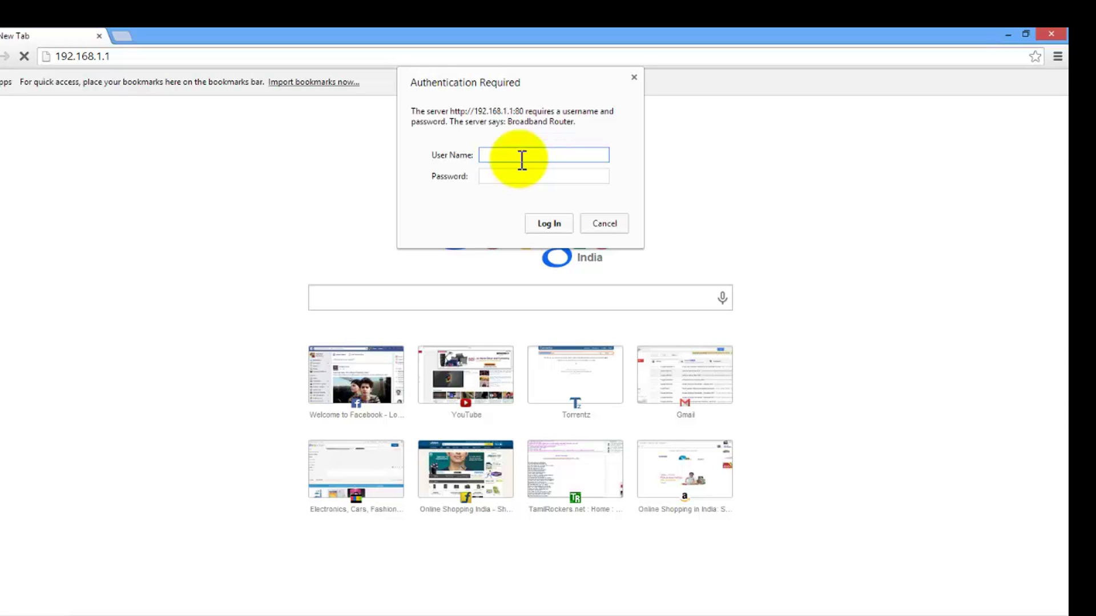
pyautogui.write('admin')
pyautogui.click(520, 174)
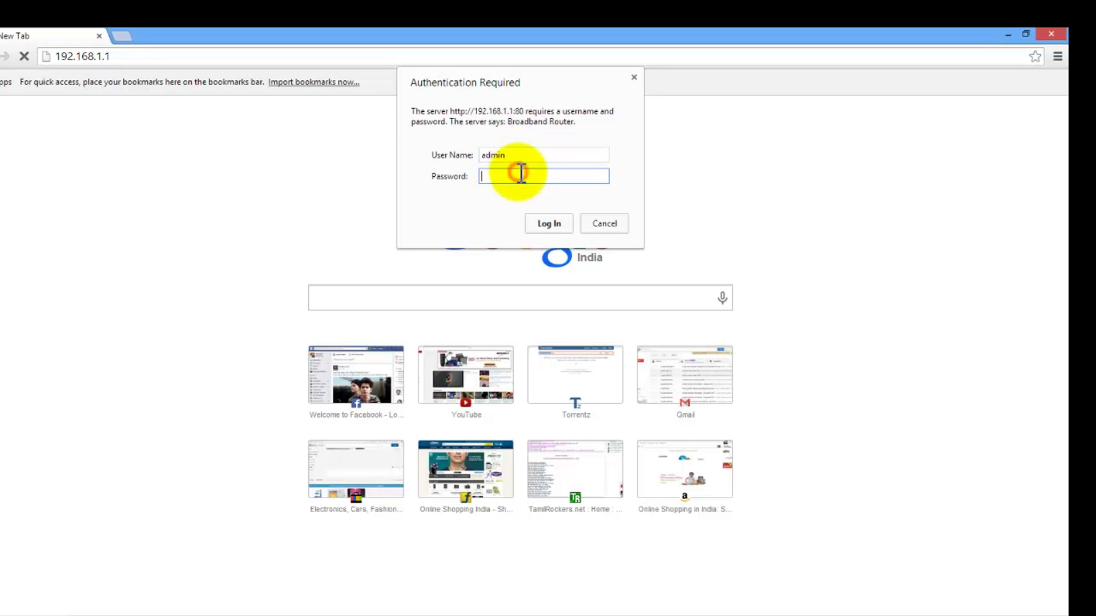
pyautogui.write('admin')
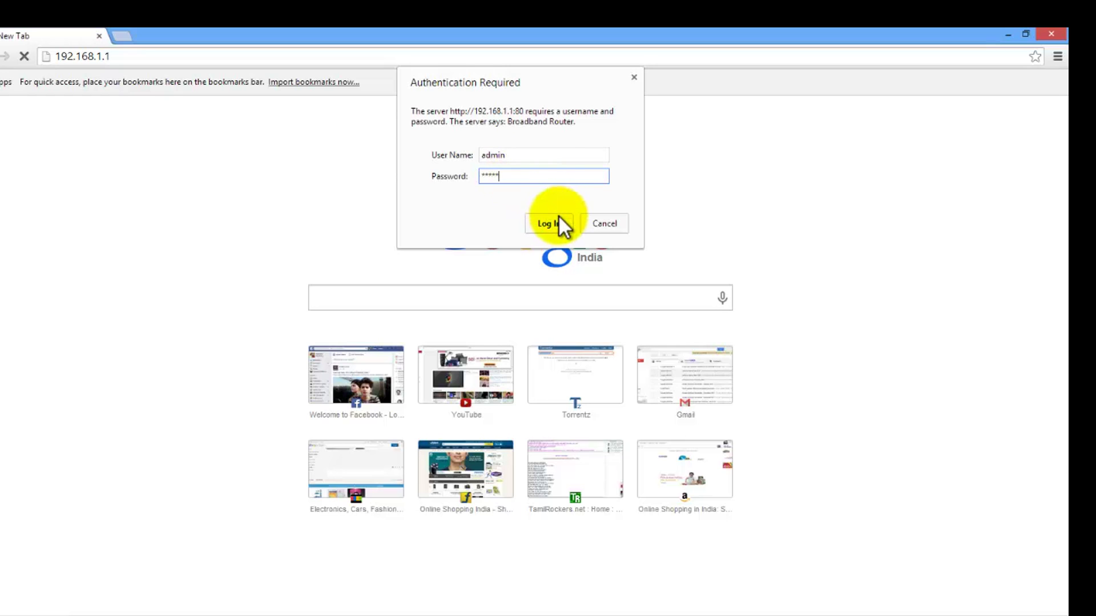
pyautogui.click(557, 224)
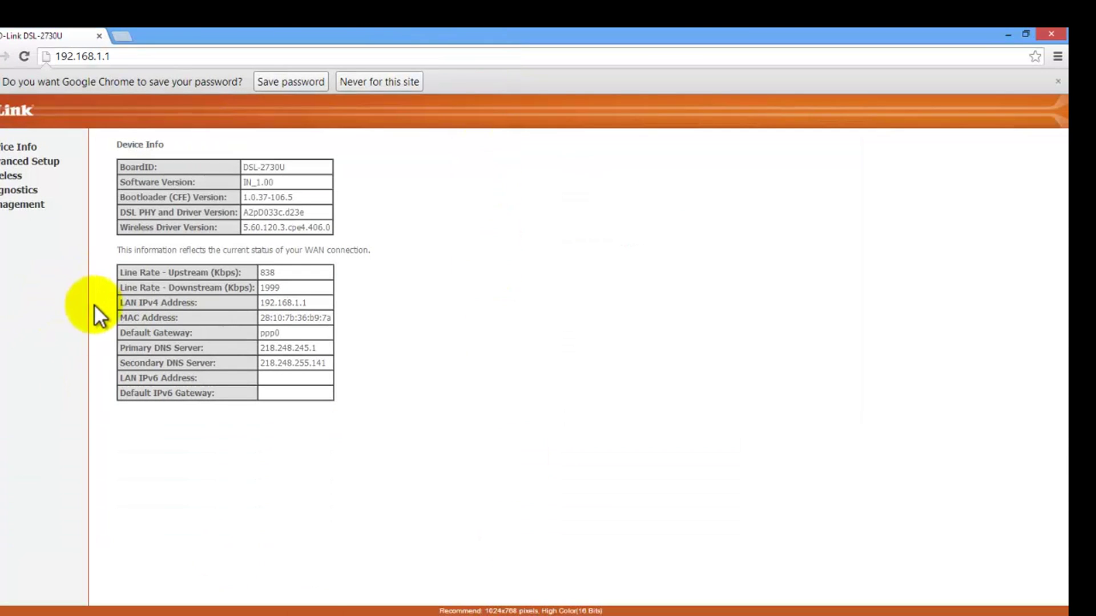
# Step: Open the Wireless section and its Security page from the left sidebar
pyautogui.click(24, 174)
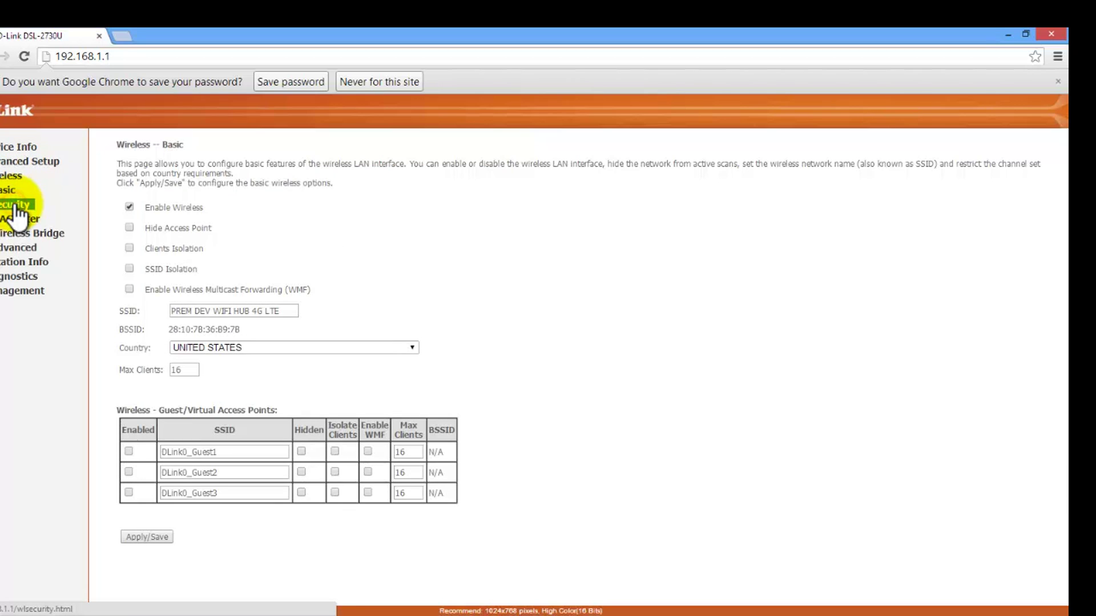
pyautogui.click(16, 206)
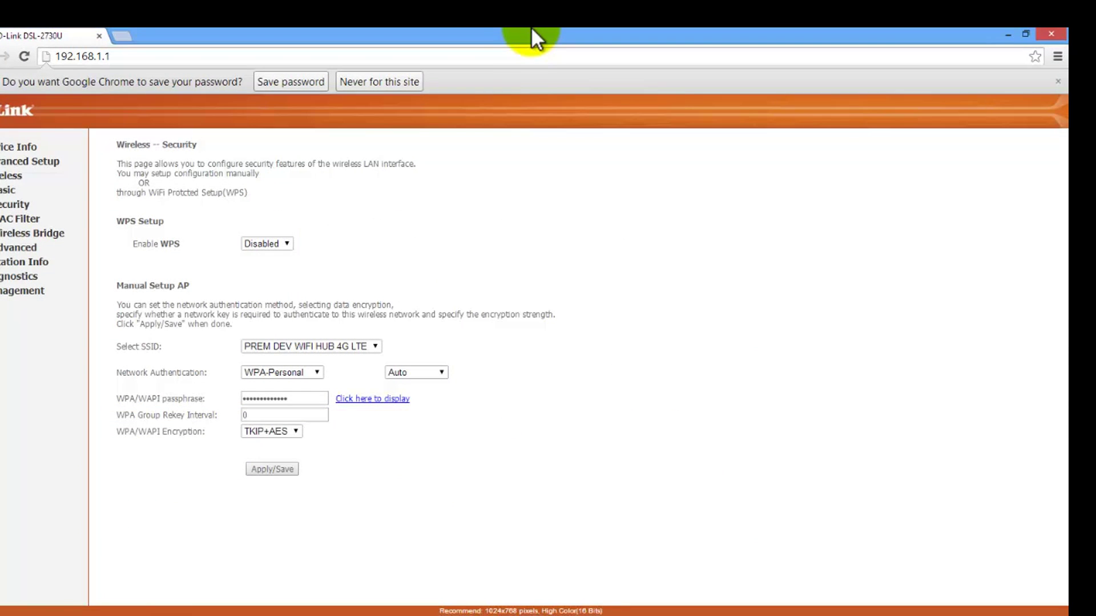
# Step: Clear the old WPA/WAPI passphrase and enter the new passphrase
pyautogui.click(304, 400)
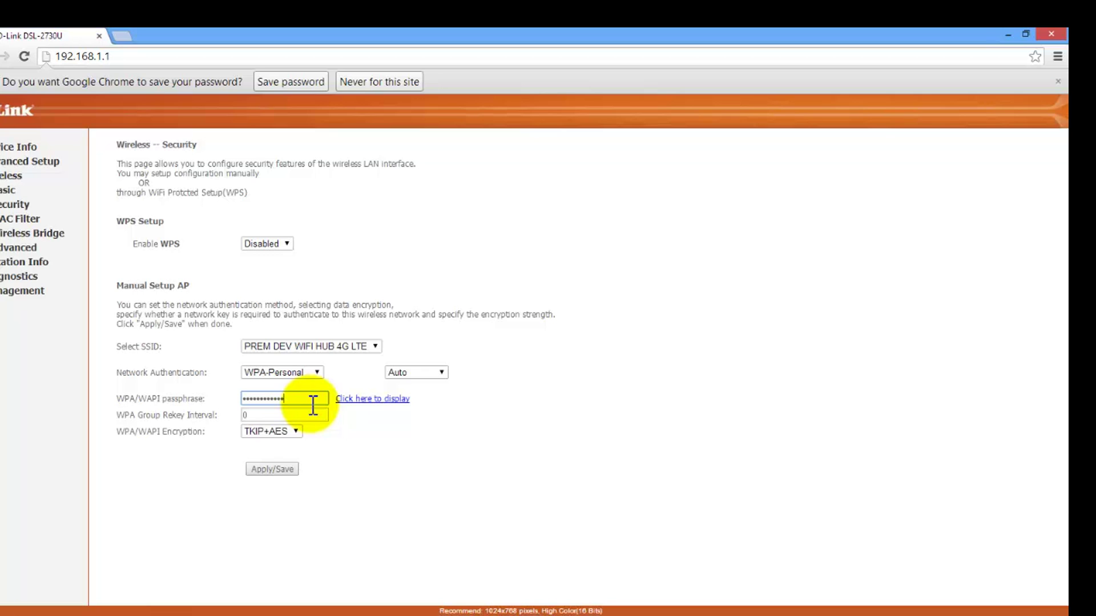
pyautogui.press('BackSpace')
pyautogui.press('BackSpace')
pyautogui.press('BackSpace')
pyautogui.press('BackSpace')
pyautogui.press('BackSpace')
pyautogui.press('BackSpace')
pyautogui.press('BackSpace')
pyautogui.press('BackSpace')
pyautogui.press('BackSpace')
pyautogui.press('BackSpace')
pyautogui.press('BackSpace')
pyautogui.press('BackSpace')
pyautogui.press('BackSpace')
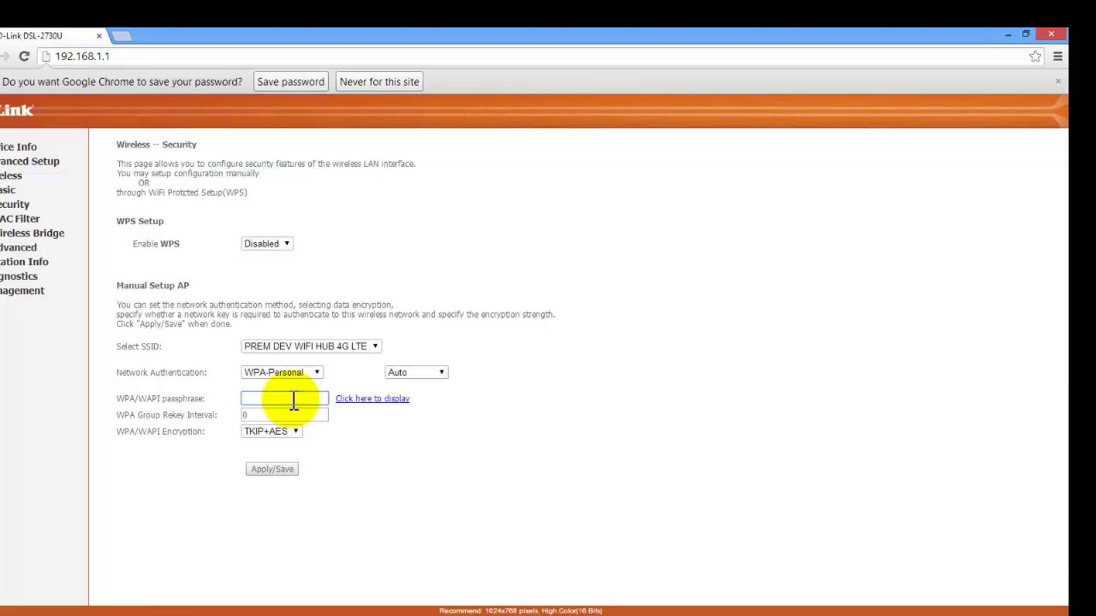
pyautogui.write('•••••••••••')
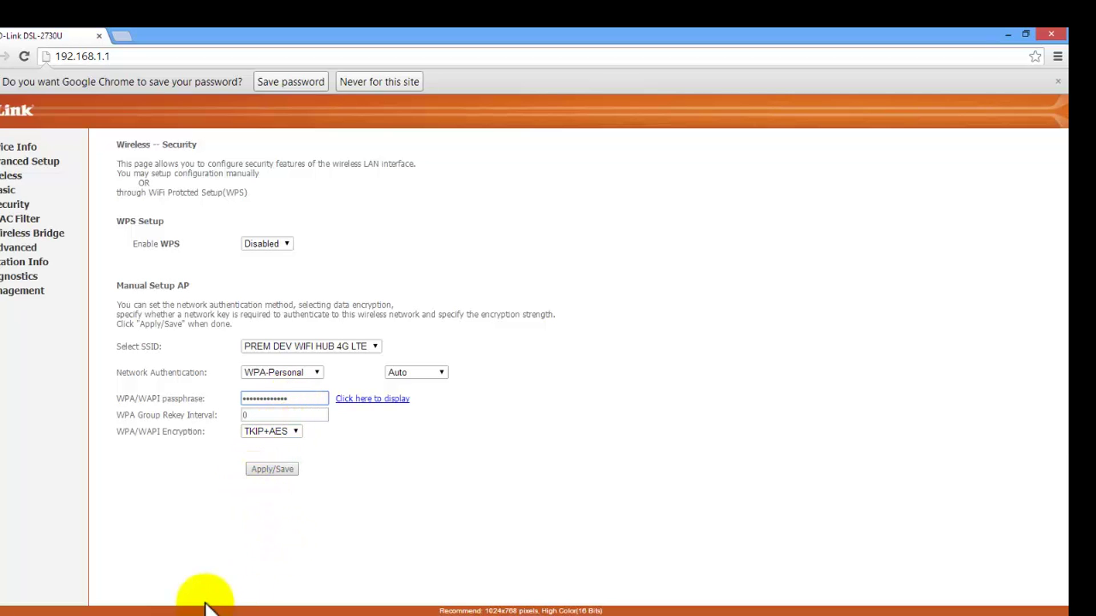
# Step: Apply/Save the wireless security settings and return to the Device Info page
pyautogui.click(290, 471)
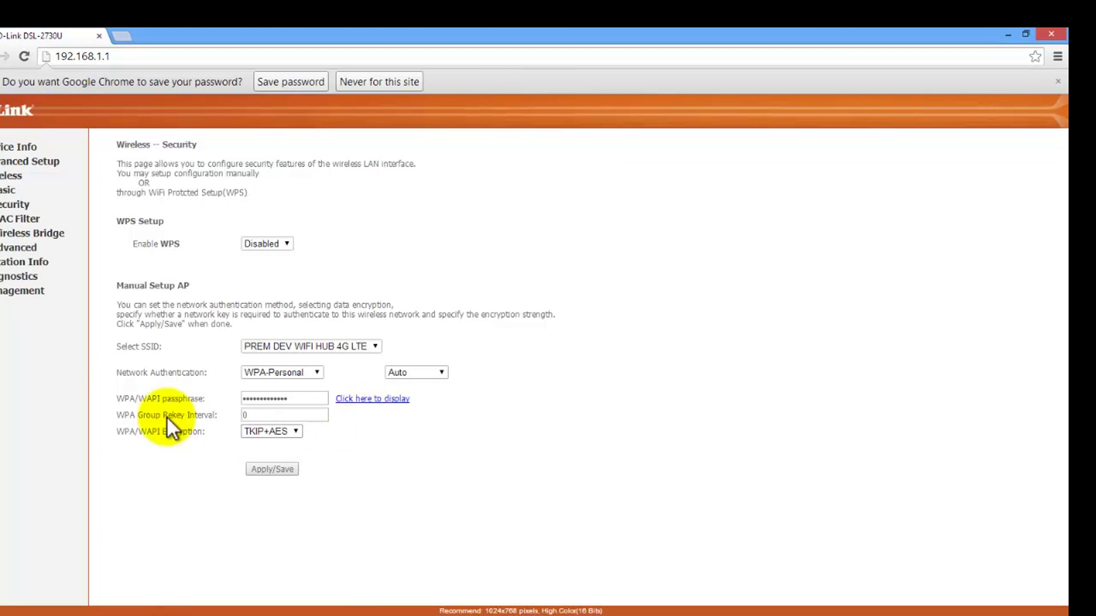
pyautogui.click(27, 145)
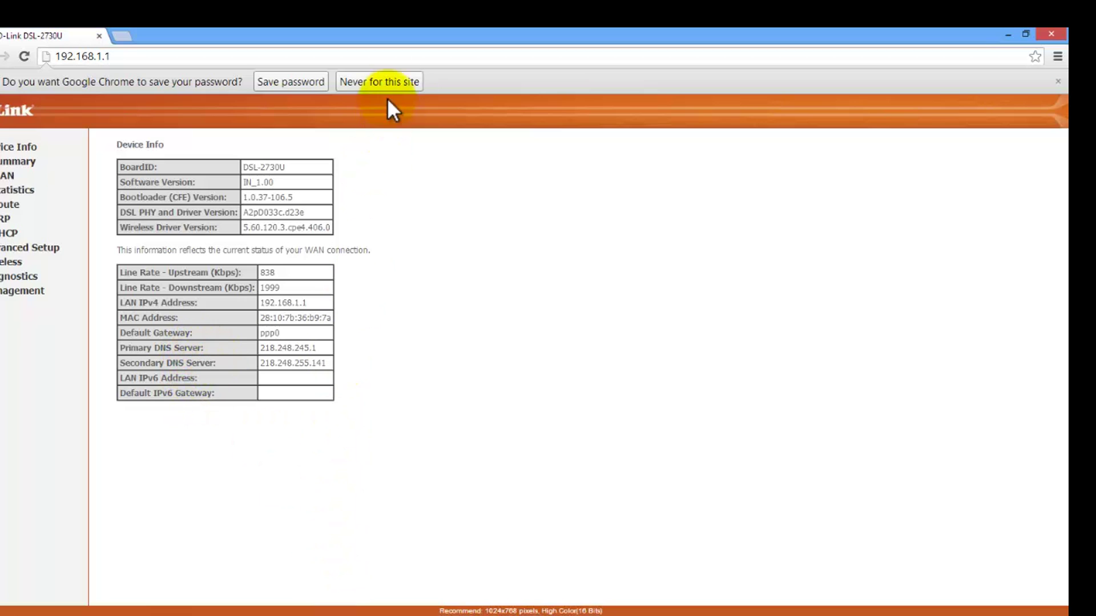
pyautogui.doubleClick(440, 35)
pyautogui.doubleClick(471, 34)
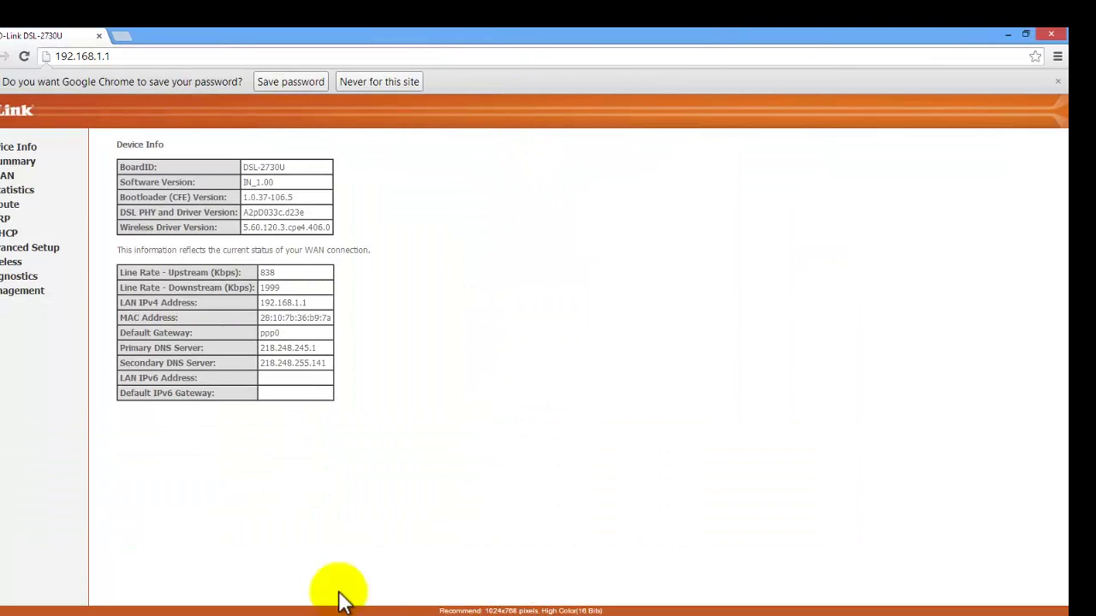